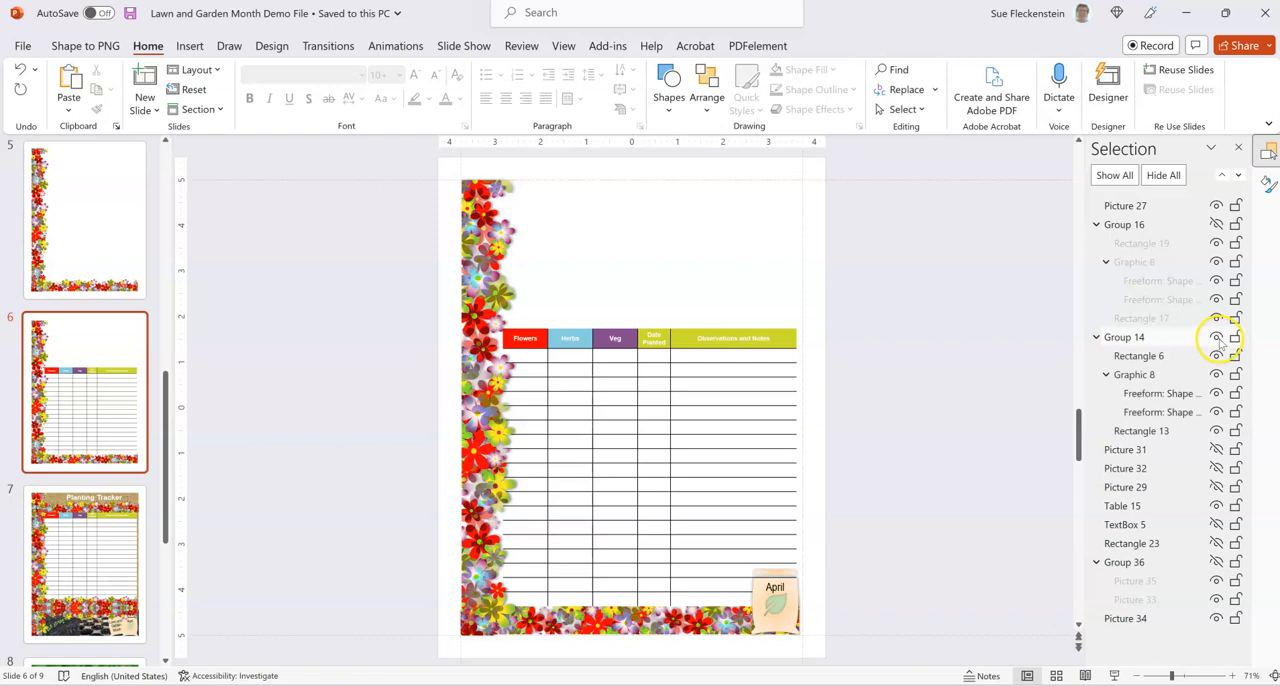
Ungroup the April seed packet graphic at the slide's lower-right corner and regroup its parts.
left_click(779, 601)
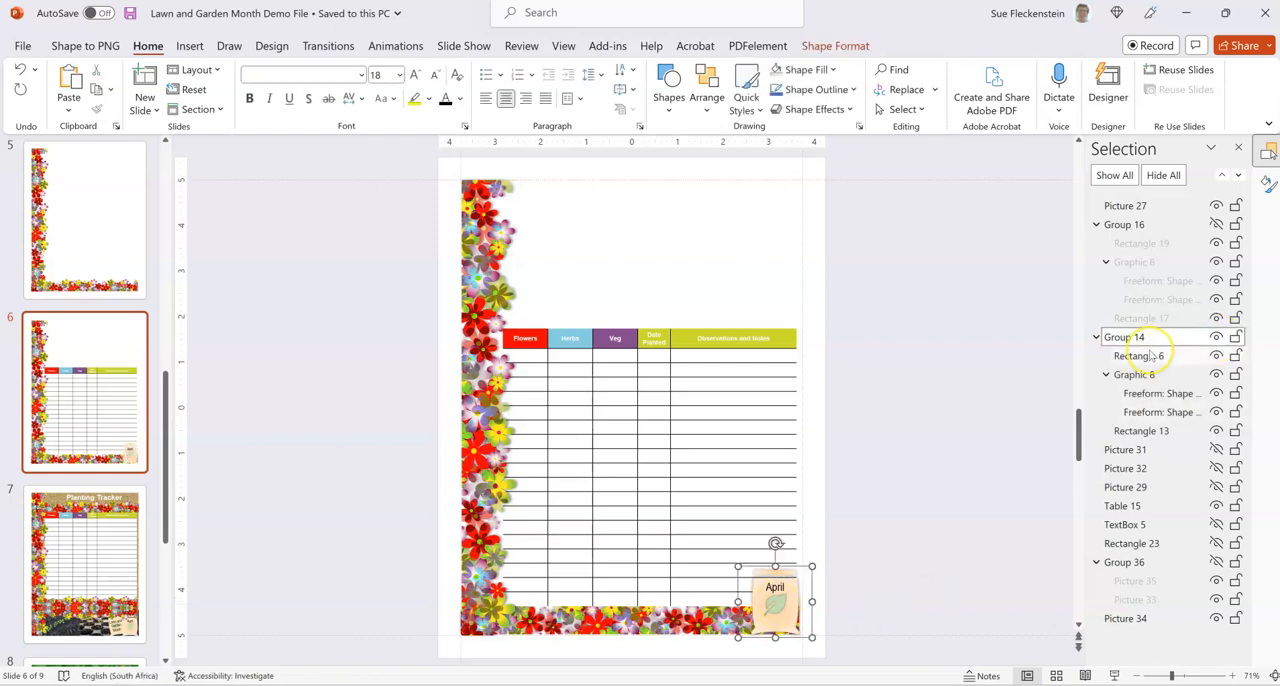
left_click(840, 57)
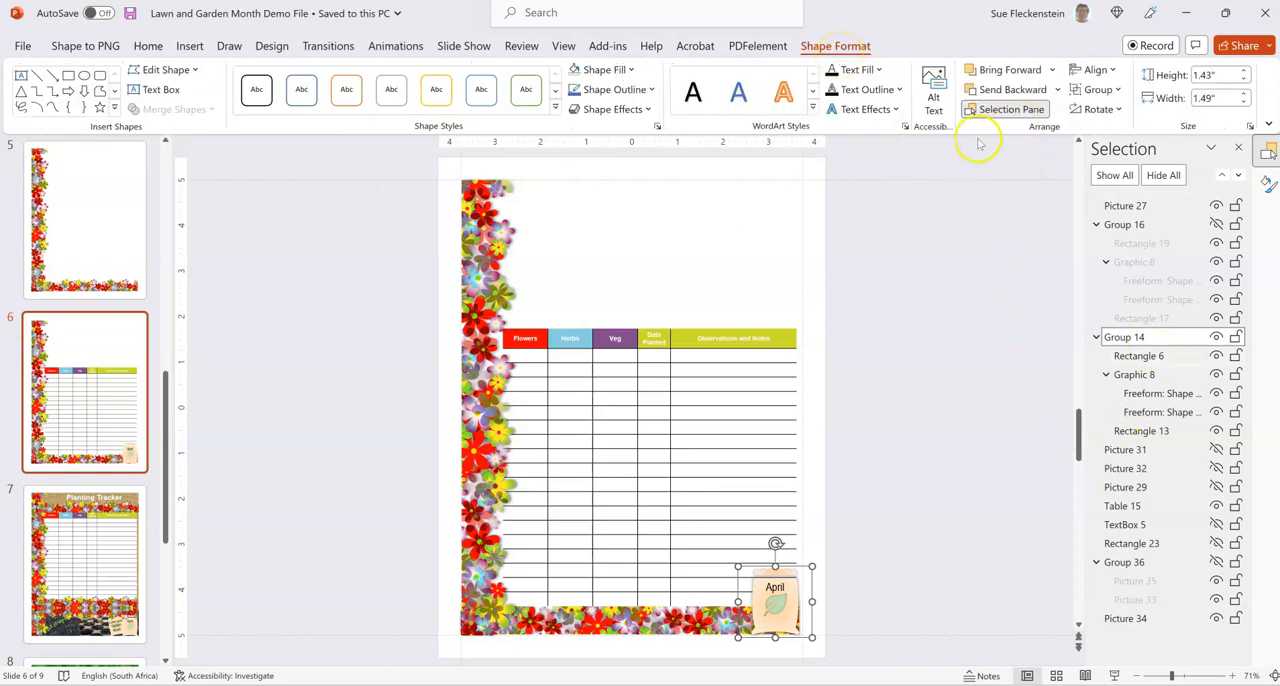
left_click(1097, 89)
left_click(1097, 157)
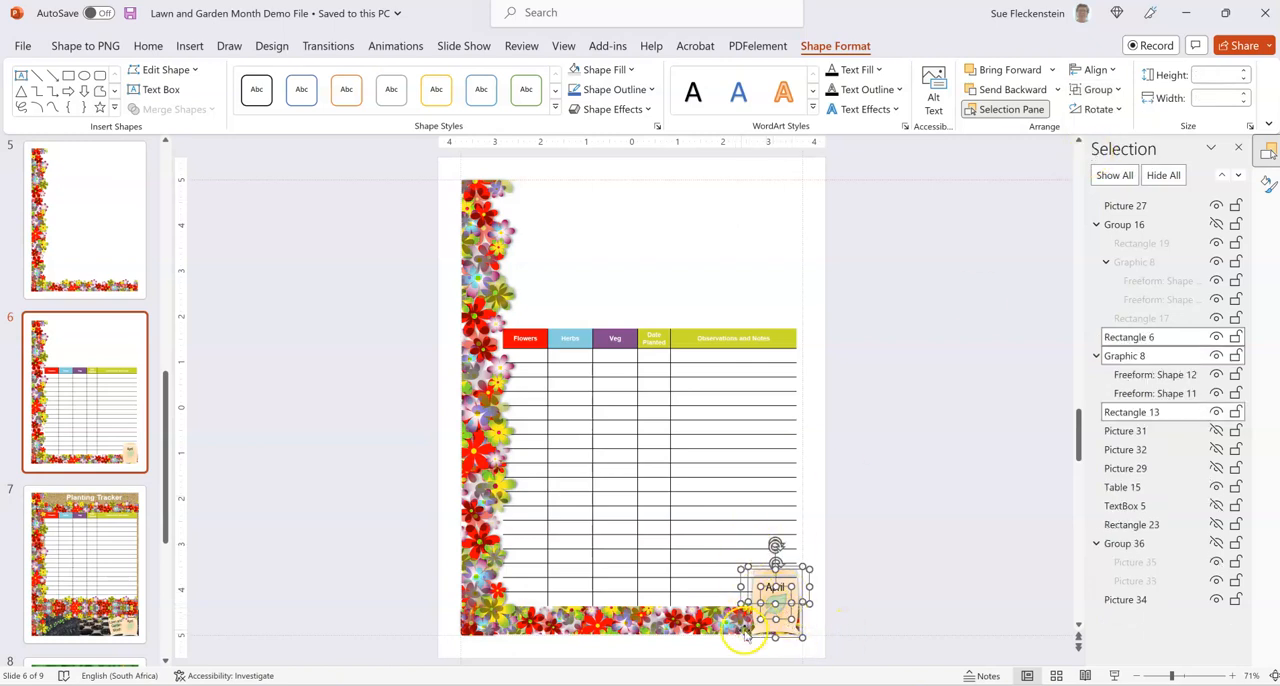
mouse_move(810, 685)
left_click(1098, 89)
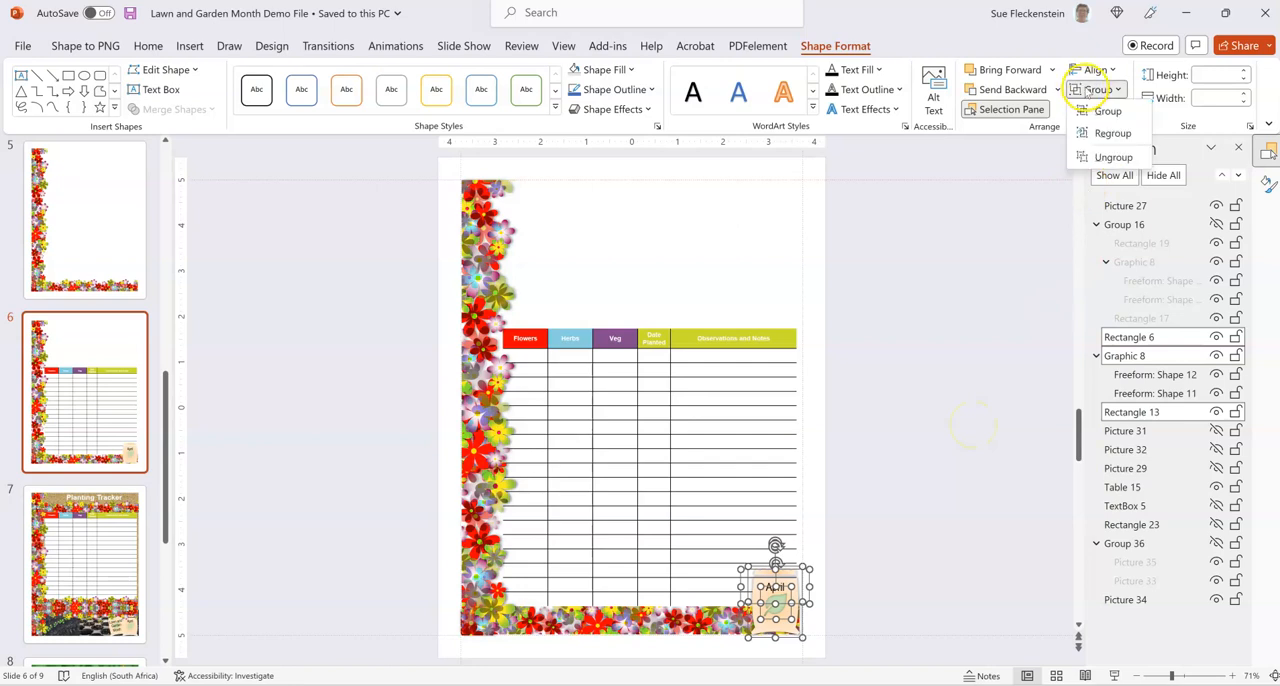
left_click(1107, 133)
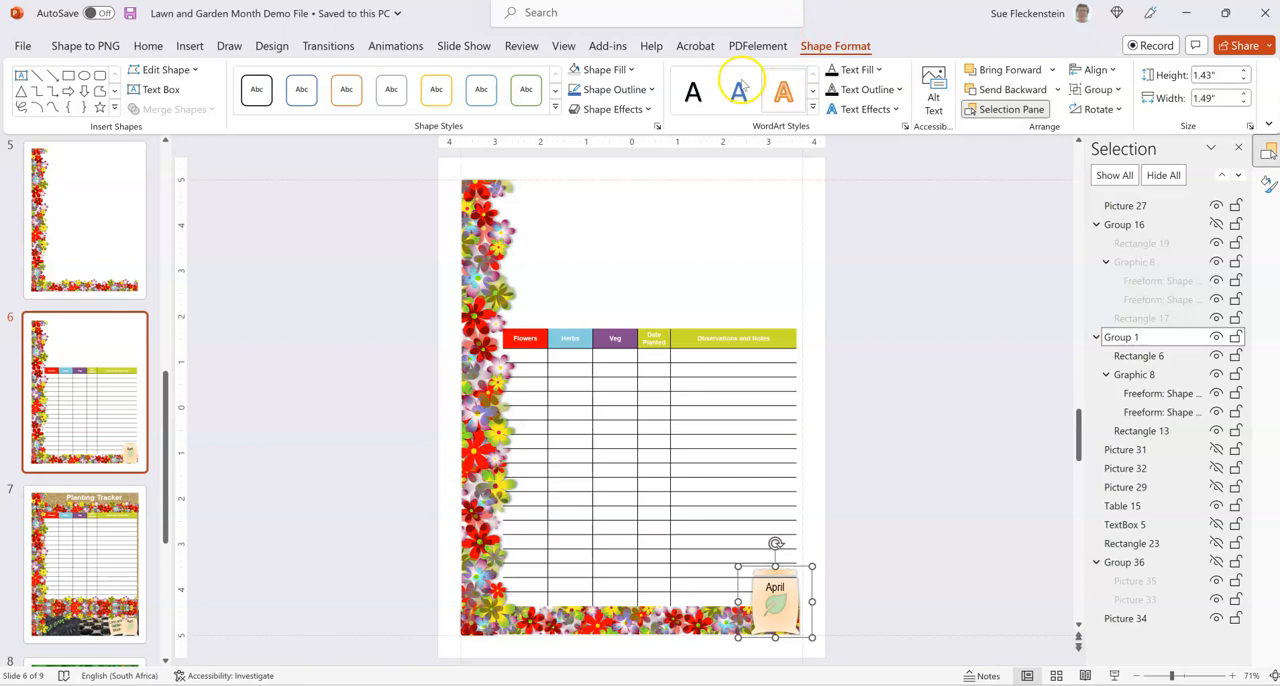
Look over the shape fill options available for the April seed packet group.
left_click(631, 72)
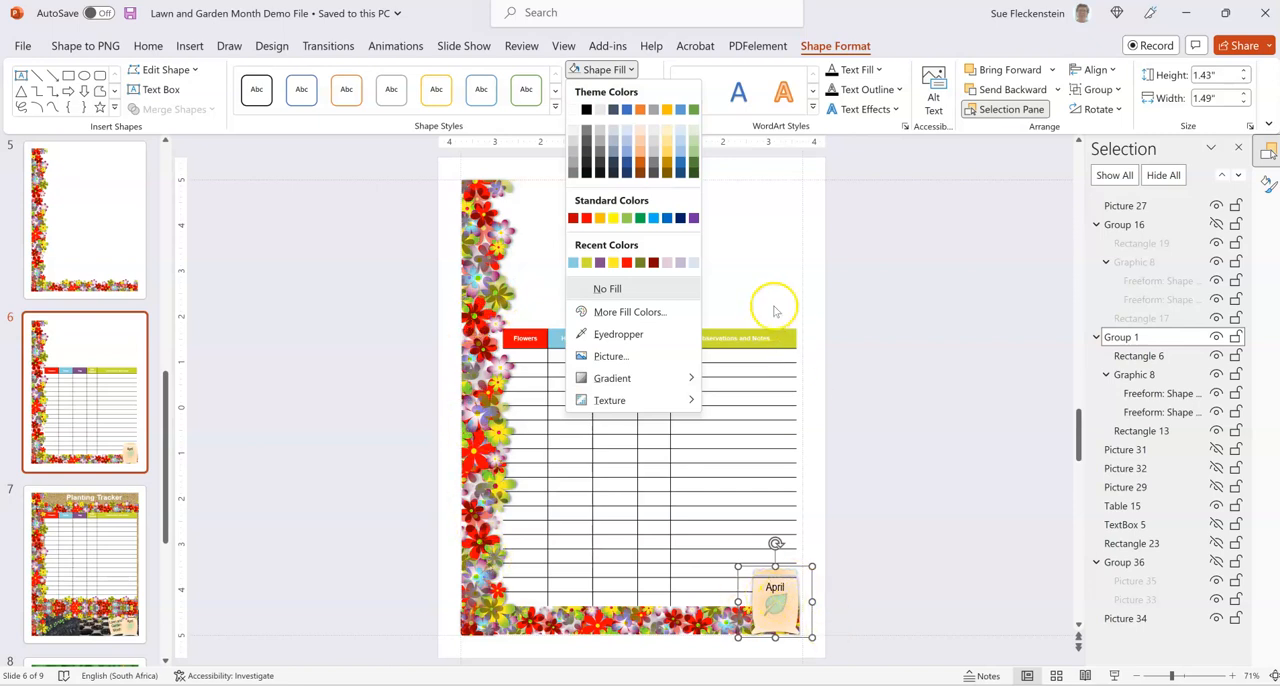
left_click(914, 322)
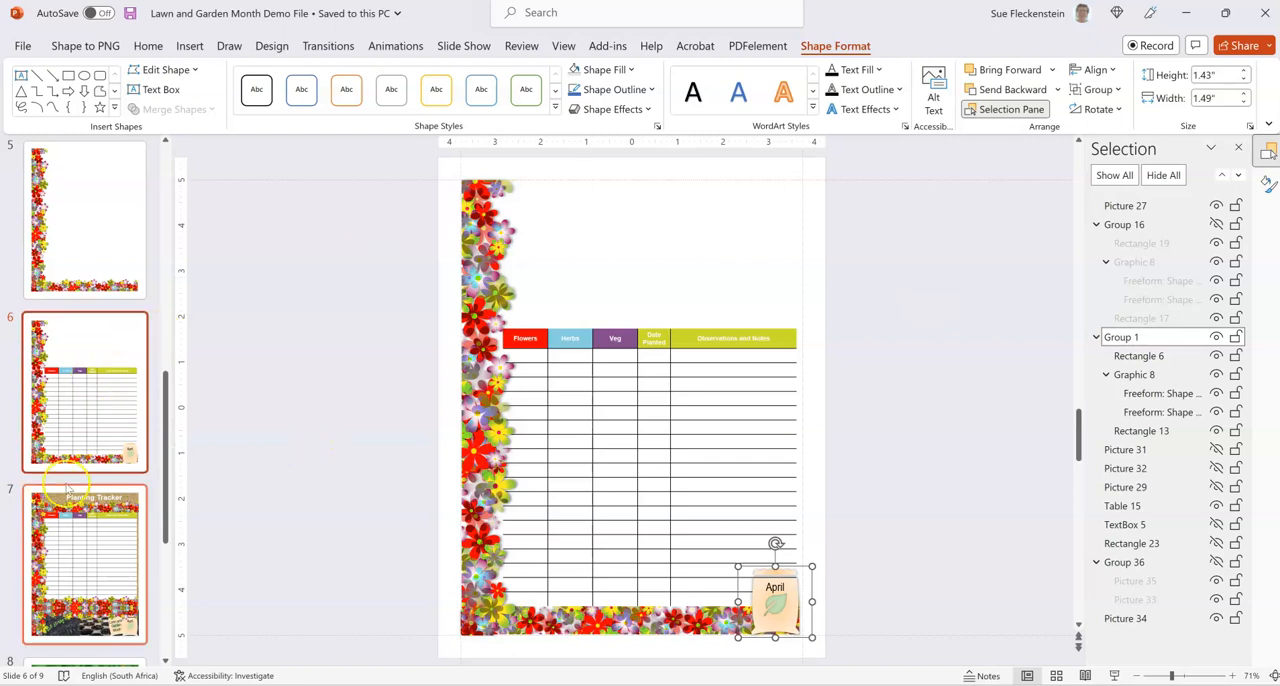
Copy the Item/Note checklist table from slide 8.
scroll(58, 502, "down", 1)
scroll(58, 505, "up", 1)
scroll(60, 520, "down", 2)
left_click(91, 580)
scroll(88, 540, "down", 2)
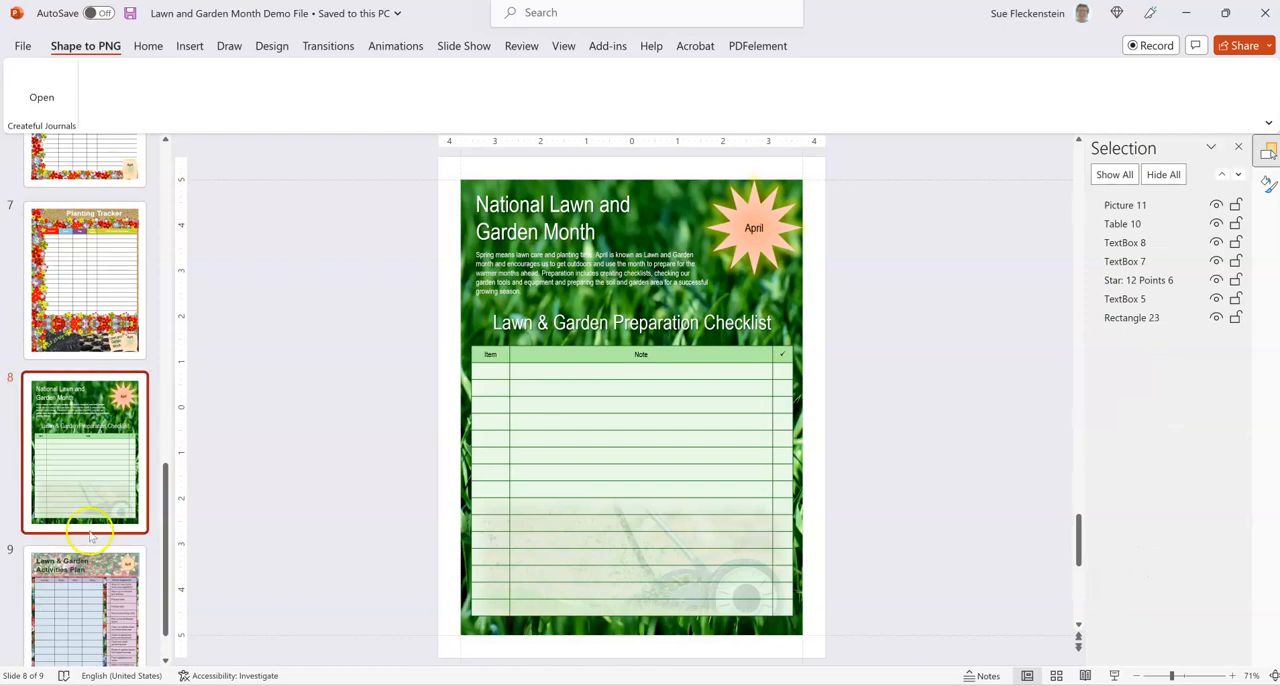
scroll(86, 520, "down", 1)
left_click(630, 350)
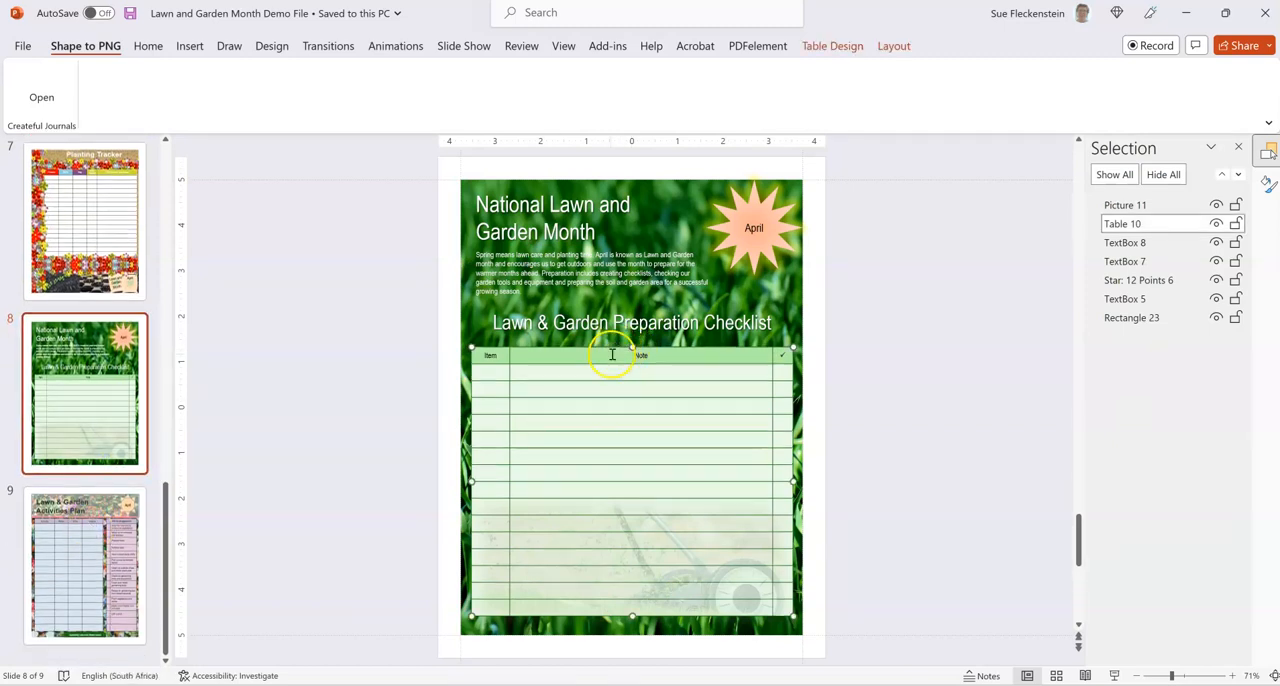
right_click(609, 348)
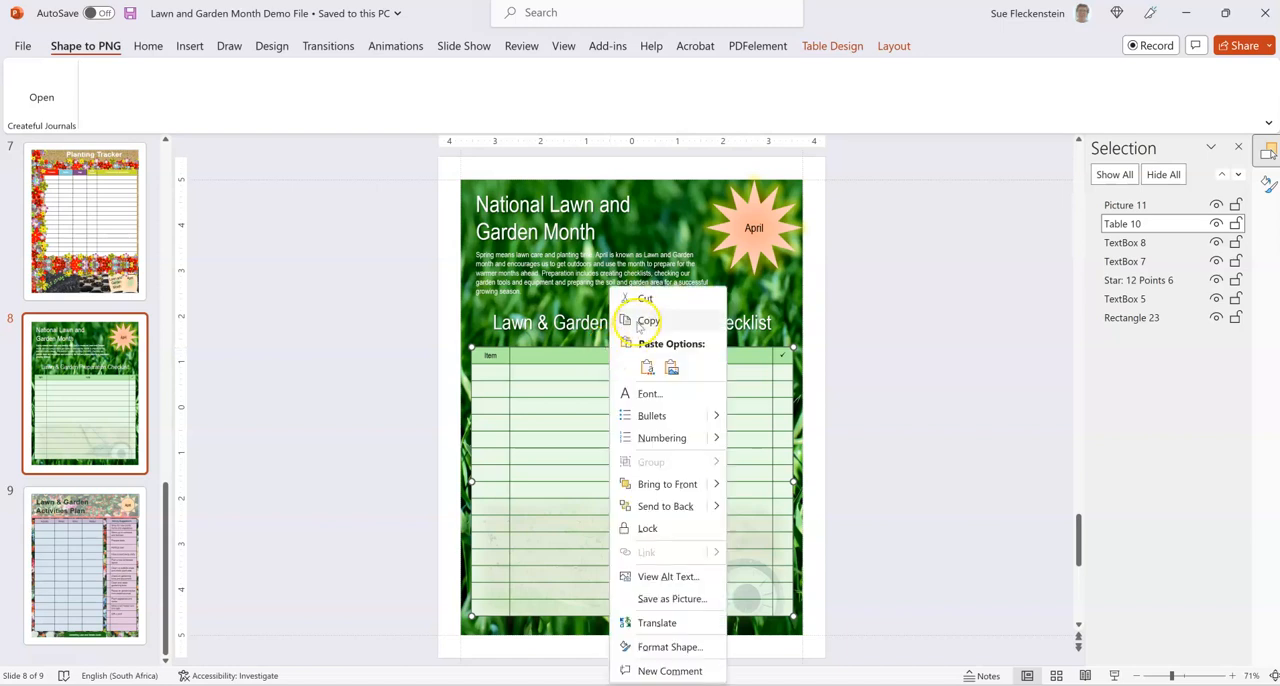
left_click(620, 320)
Paste the checklist table onto slide 4 using the destination theme and move it up above the flower border.
left_click(106, 412)
scroll(84, 412, "up", 1)
scroll(84, 412, "up", 5)
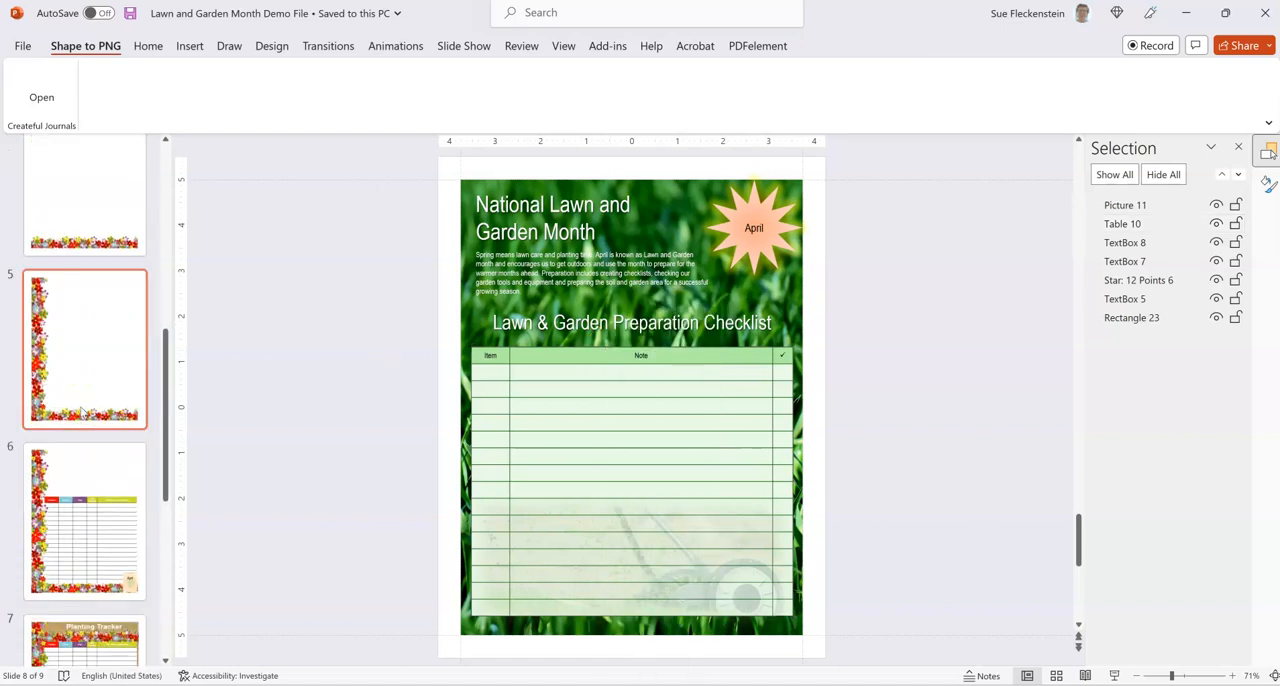
left_click(71, 349)
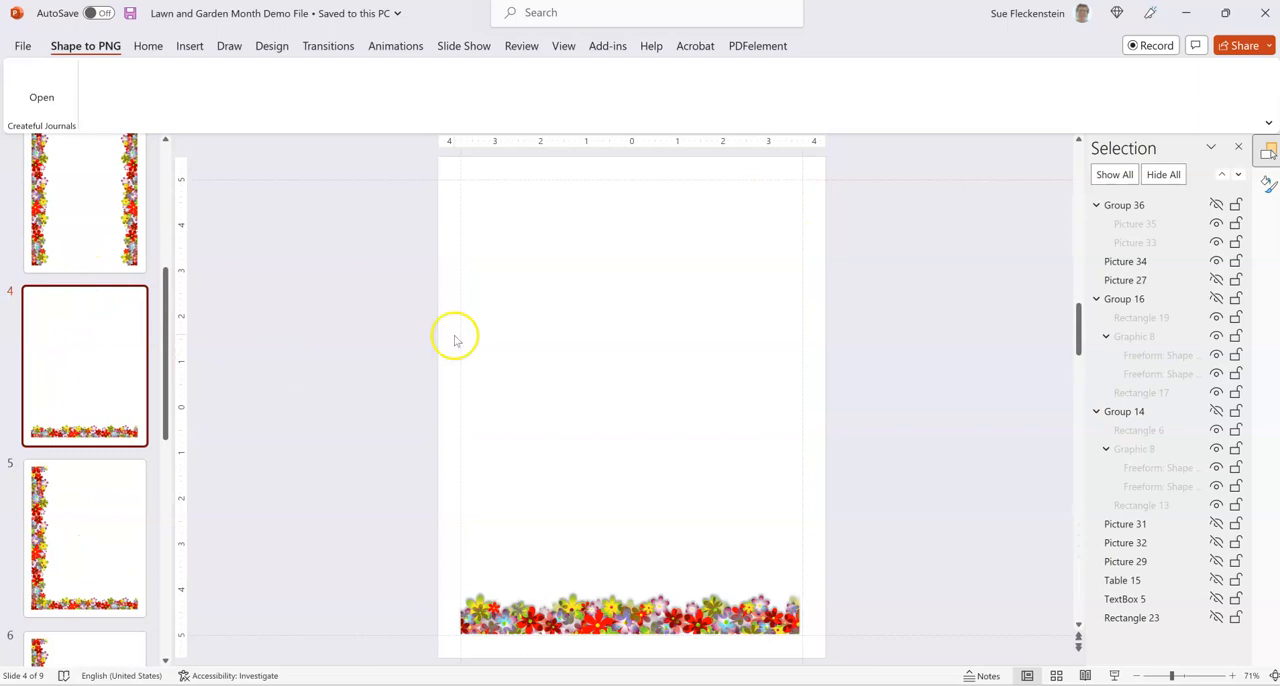
right_click(631, 295)
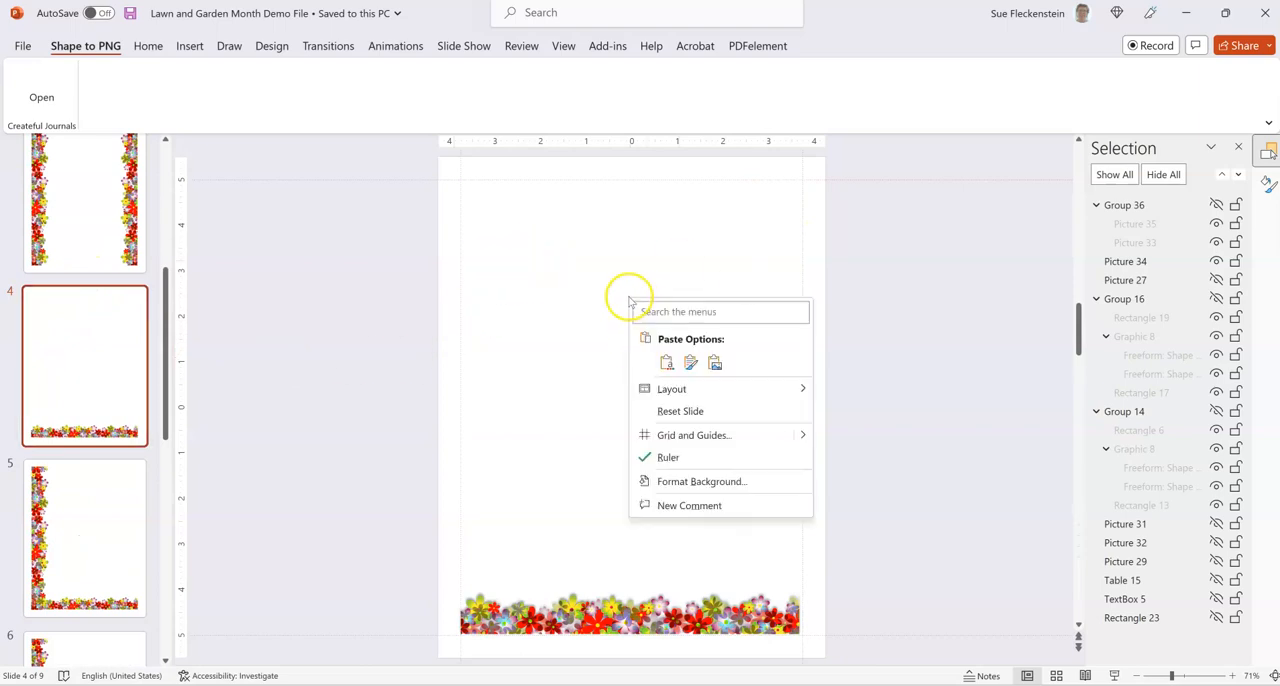
left_click(667, 363)
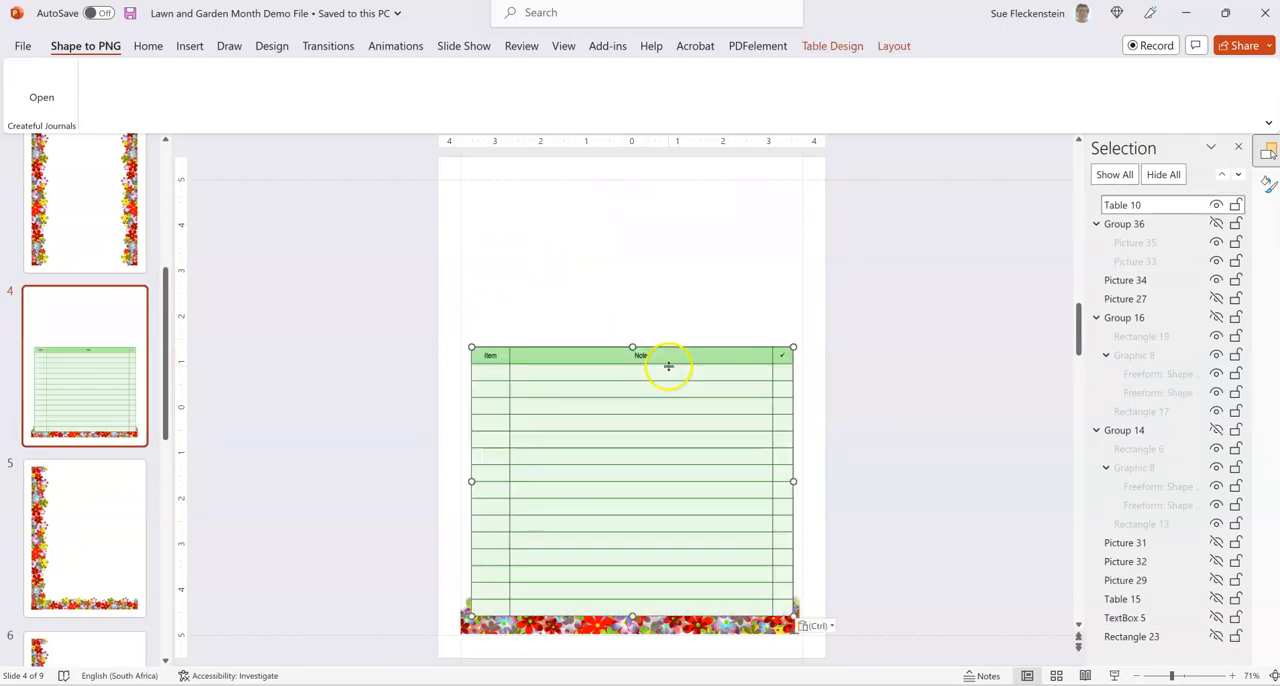
left_click_drag(693, 347, 692, 251)
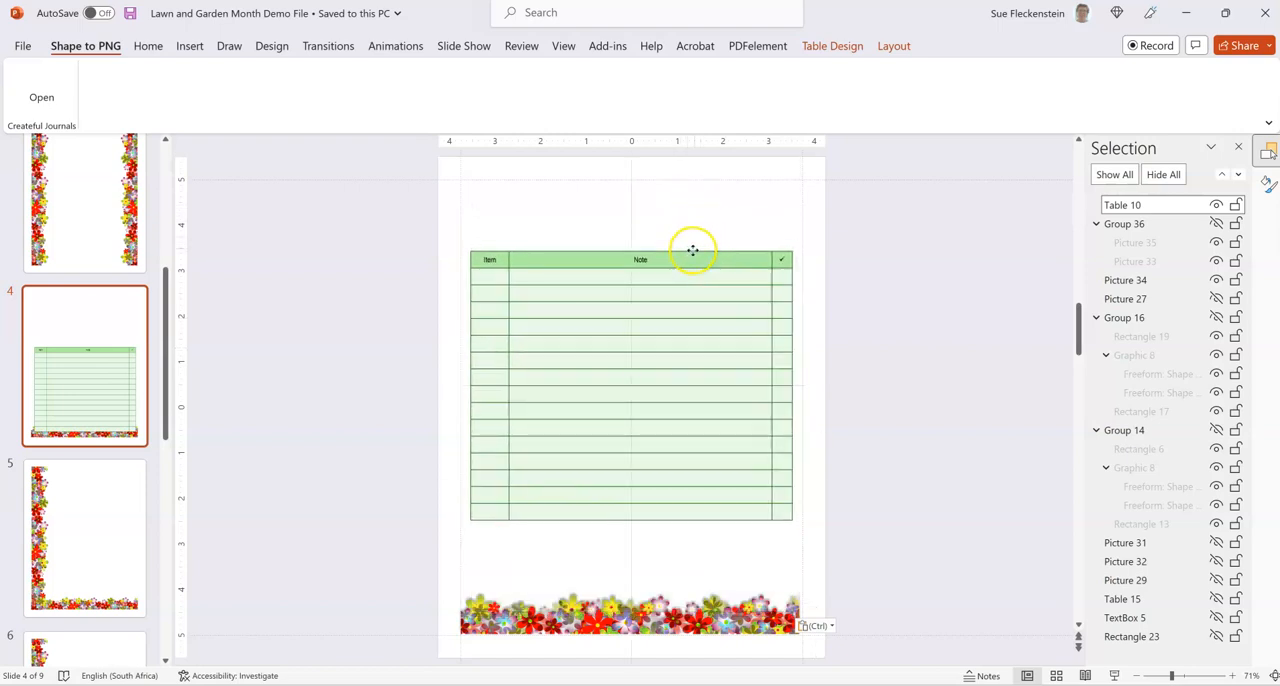
Merge the cells of the first row below the table's header.
left_click_drag(497, 277, 781, 276)
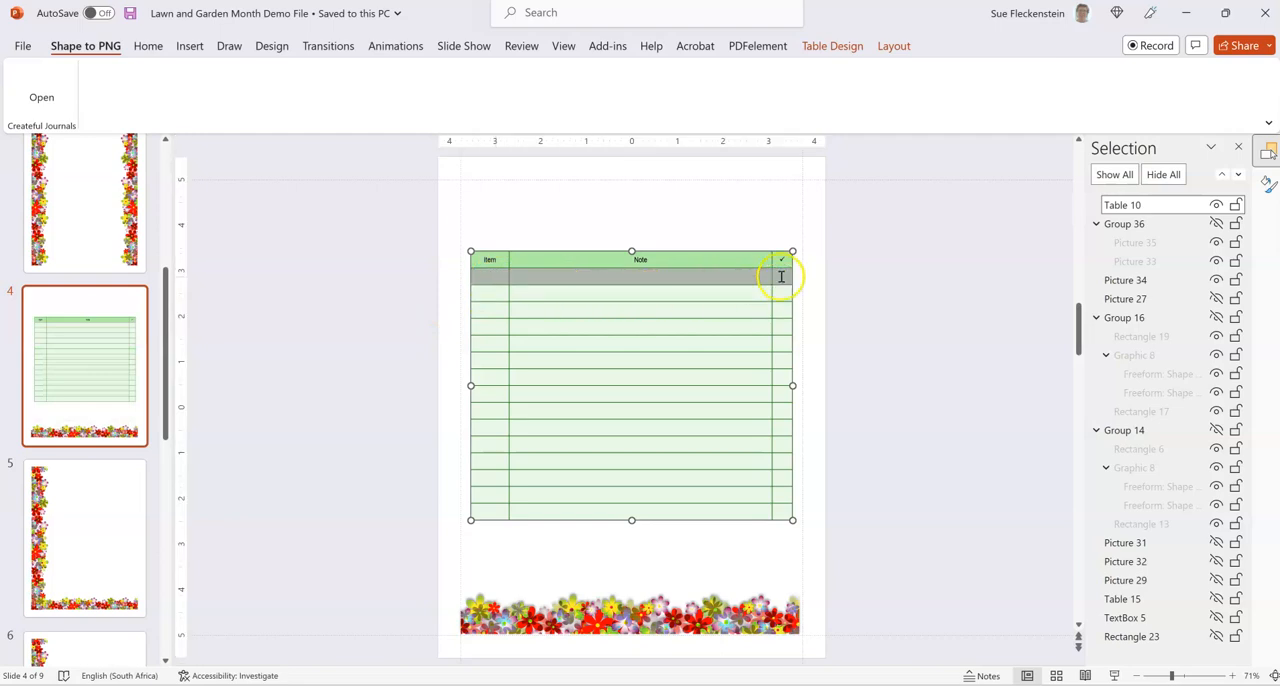
right_click(752, 274)
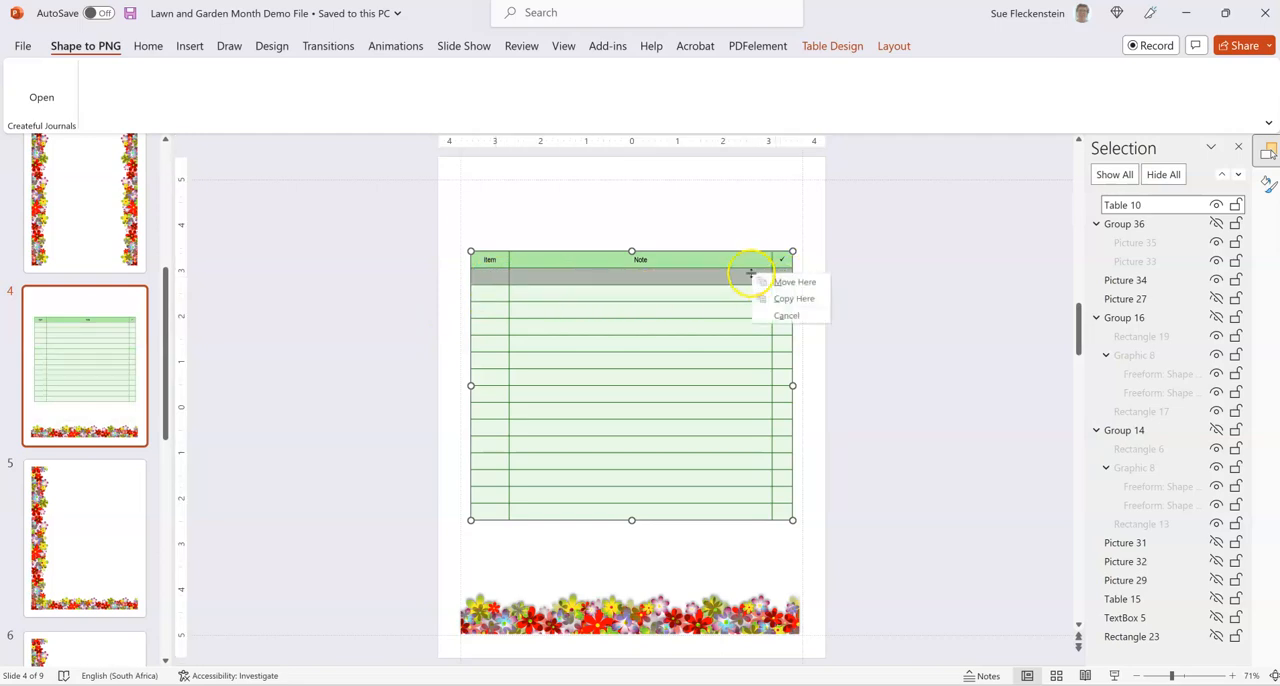
right_click(737, 281)
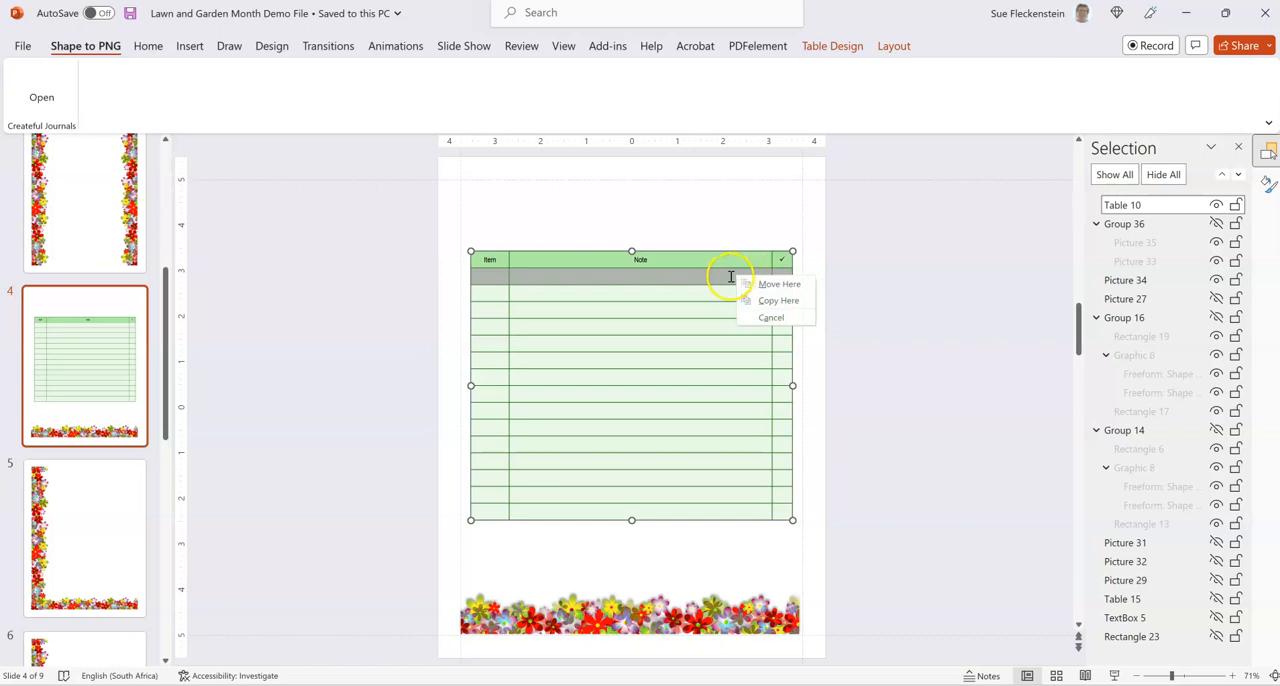
right_click(731, 276)
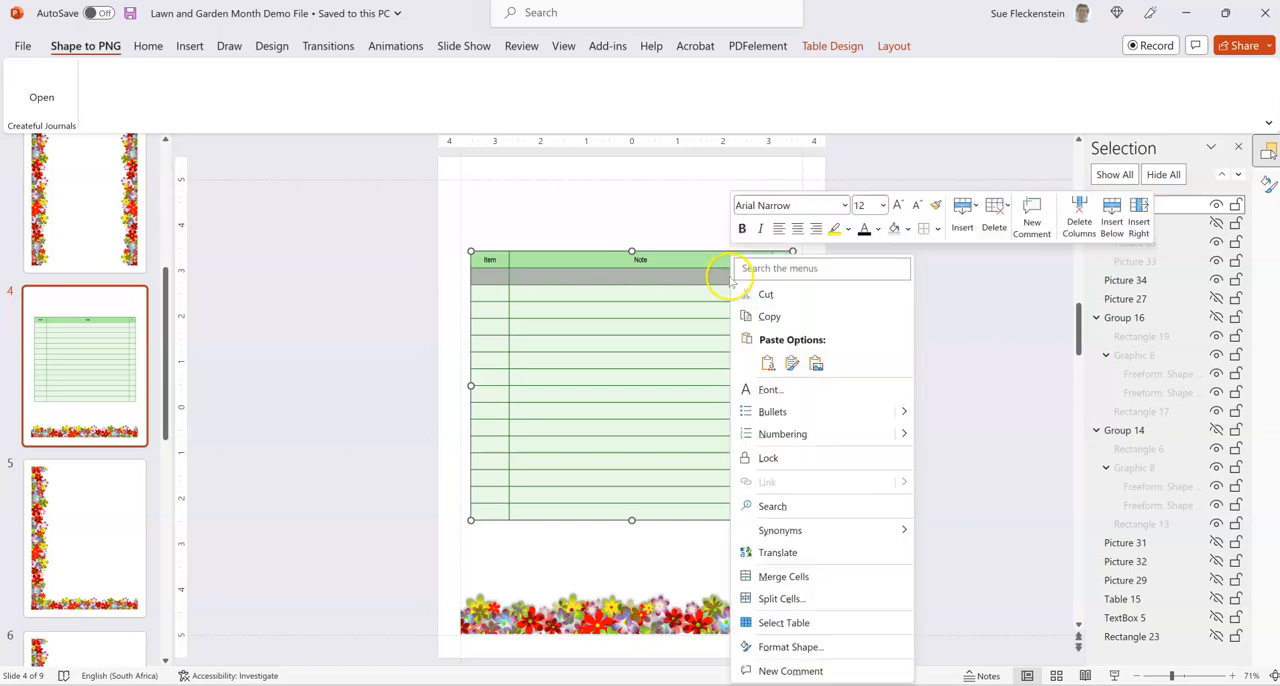
left_click(797, 578)
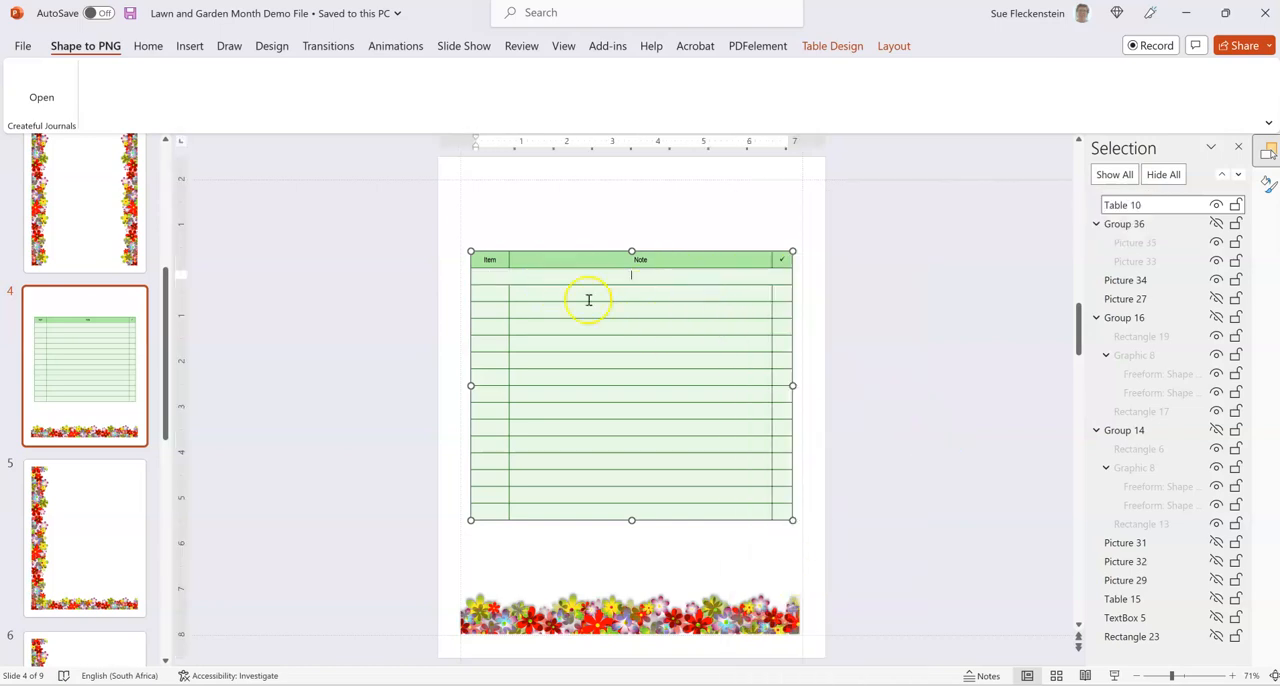
Merge the cells of the second row below the table's header.
left_click_drag(504, 293, 773, 292)
right_click(769, 291)
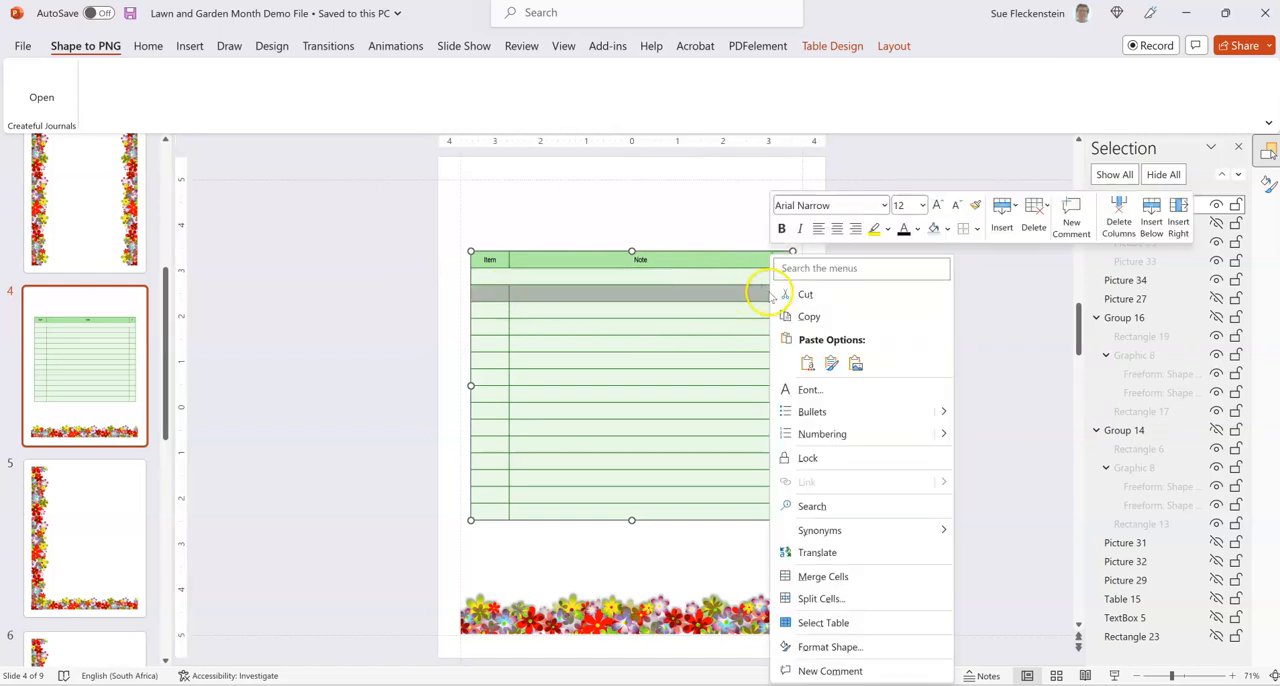
left_click(812, 578)
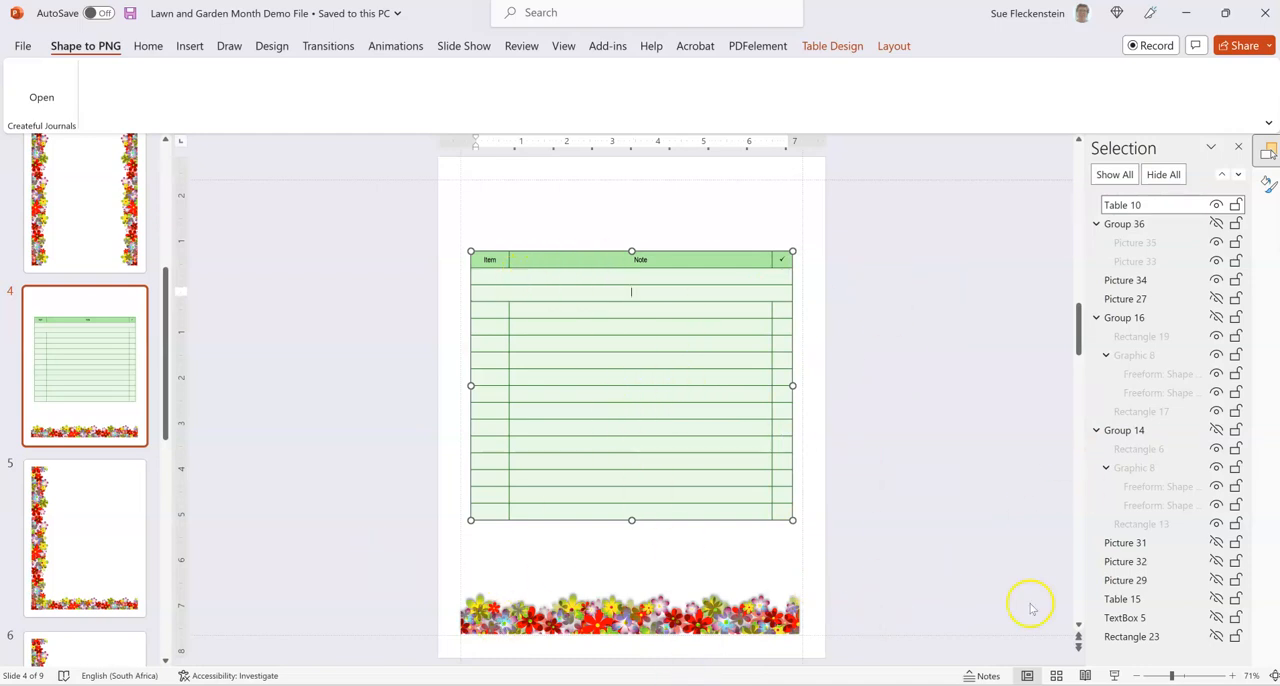
Shade the two merged rows and the Note and checkmark columns below them white.
mouse_move(524, 280)
left_mouse_down()
mouse_move(703, 297)
mouse_move(775, 517)
left_mouse_up()
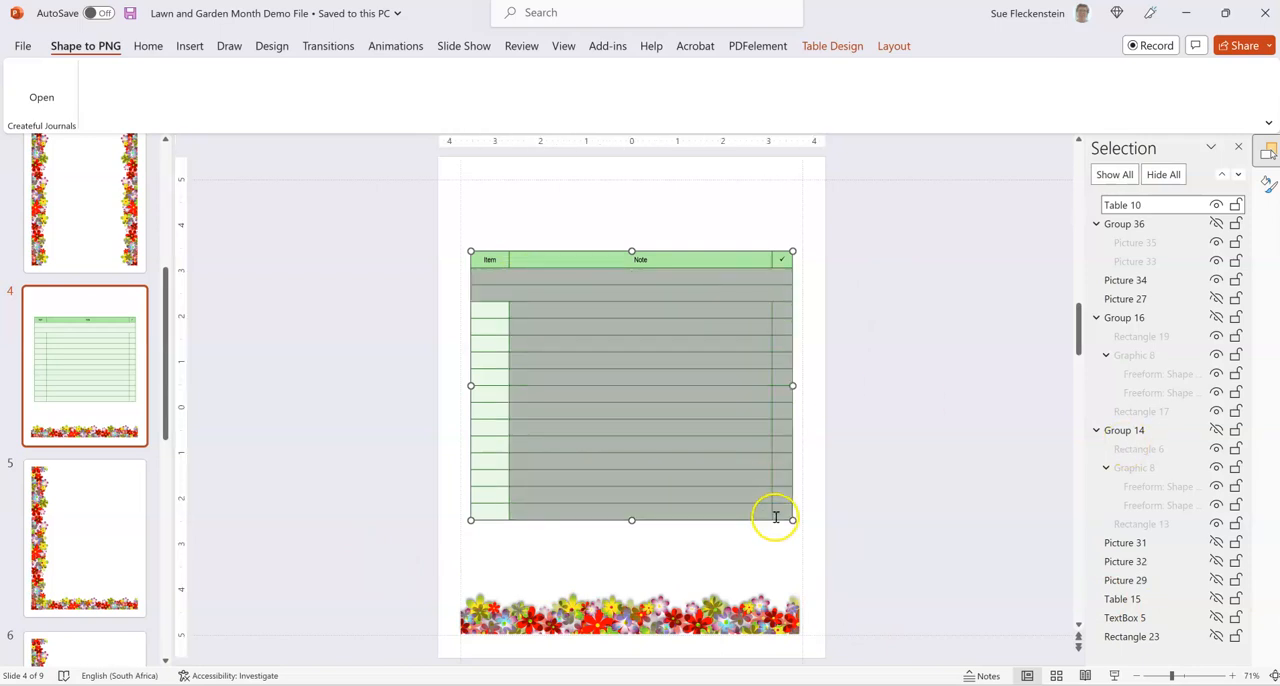
left_click(826, 47)
left_click(685, 70)
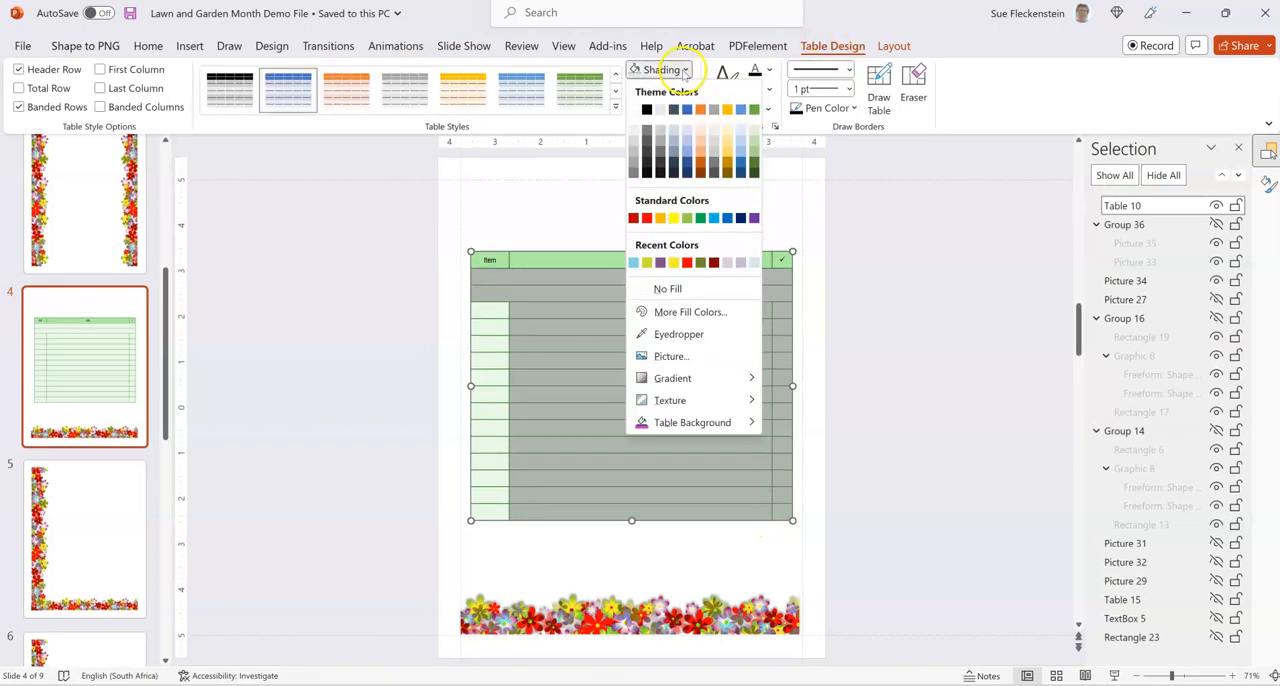
left_click(633, 112)
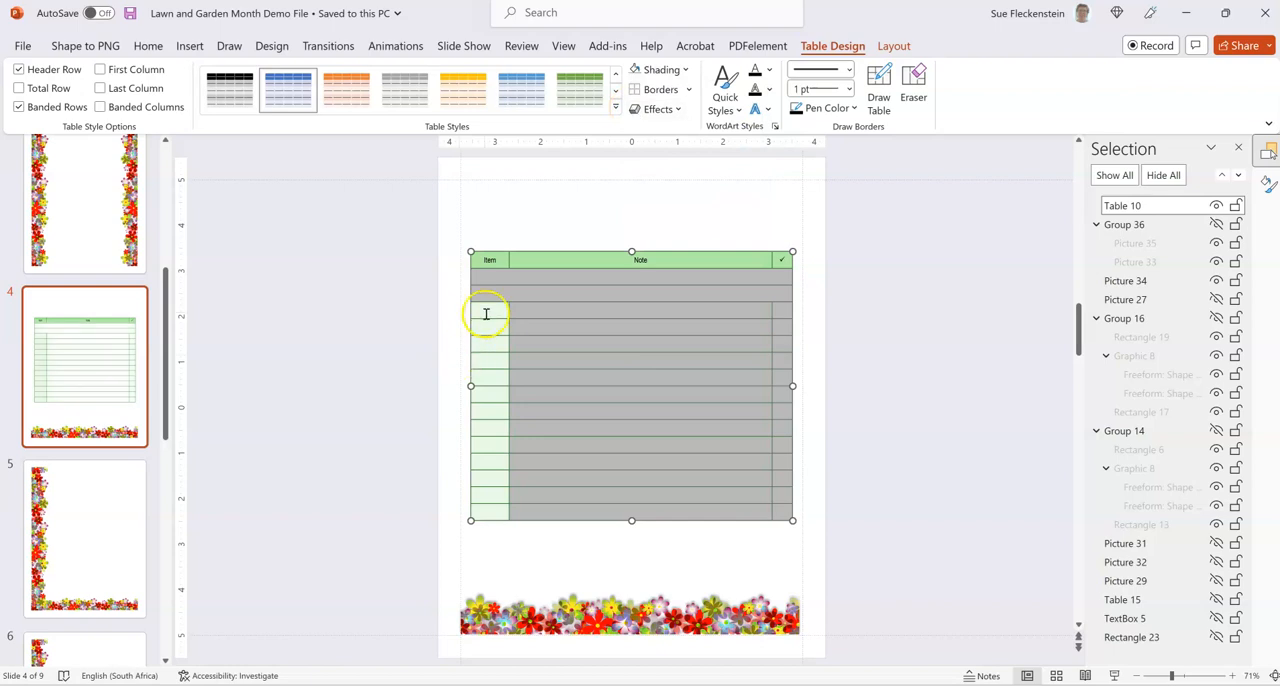
left_click(486, 314)
left_click_drag(501, 307, 478, 511)
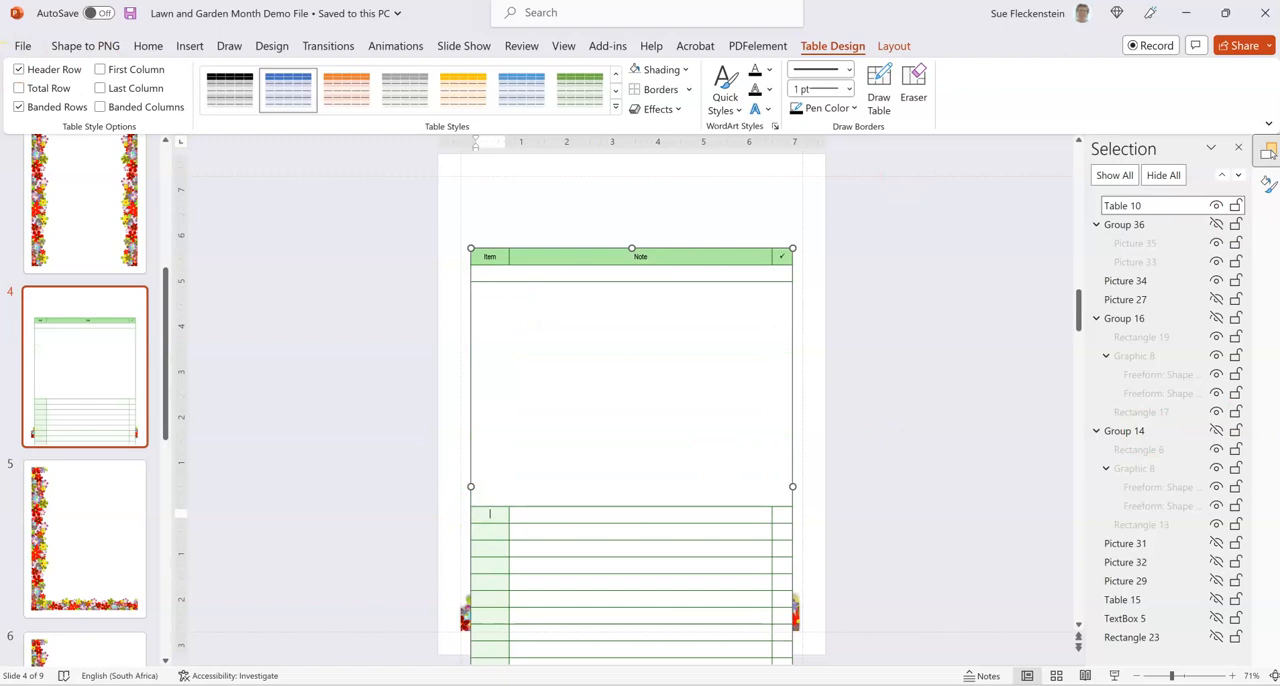
left_click(147, 47)
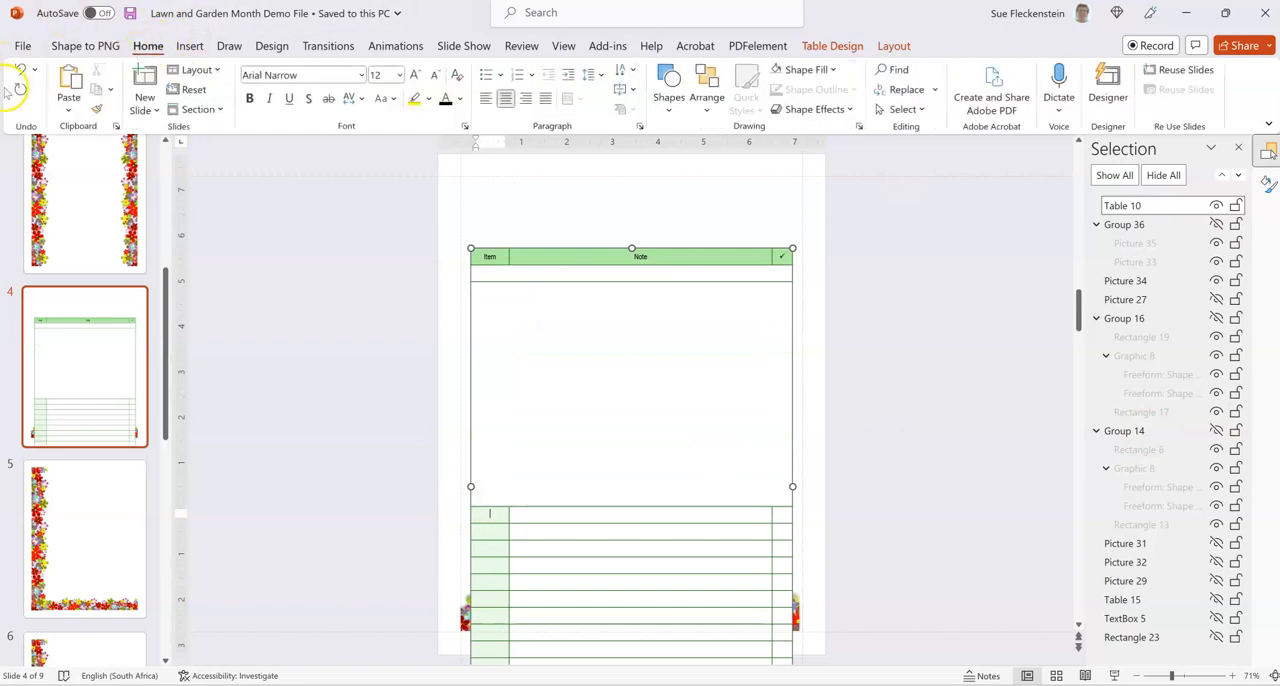
left_click(20, 70)
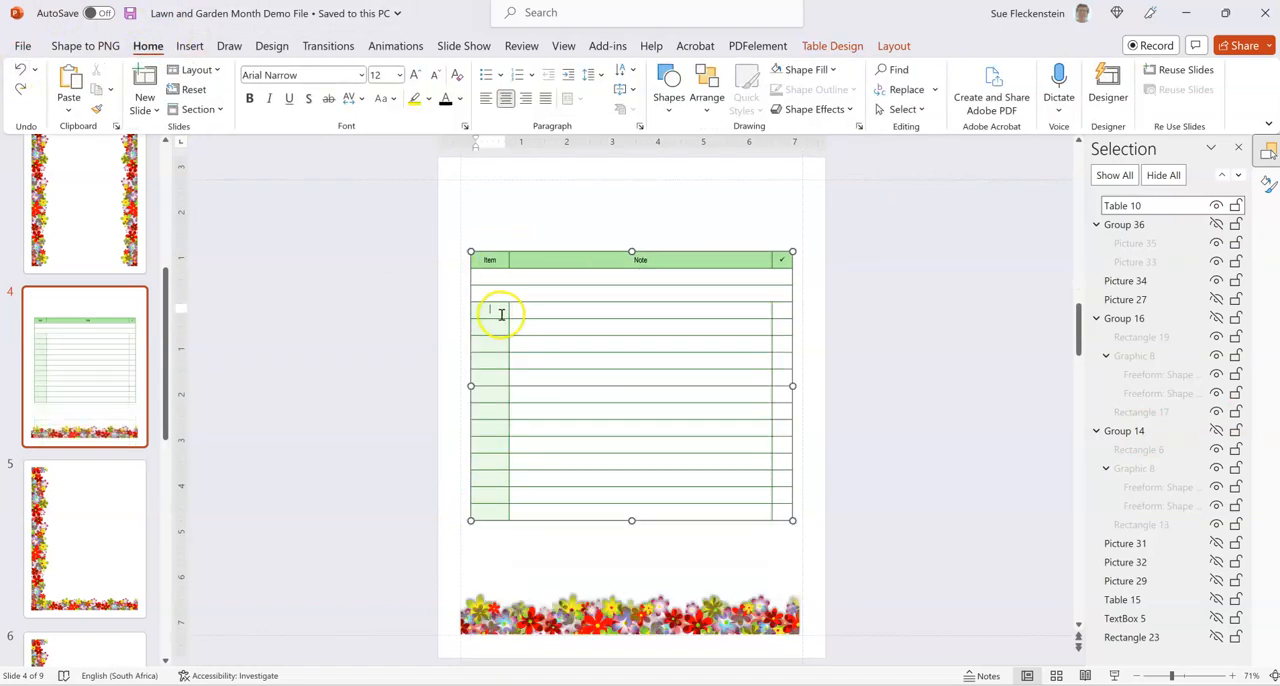
Shade the Item column cells below the merged rows white and deselect the table.
mouse_move(500, 313)
left_mouse_down()
mouse_move(486, 380)
mouse_move(490, 517)
left_mouse_up()
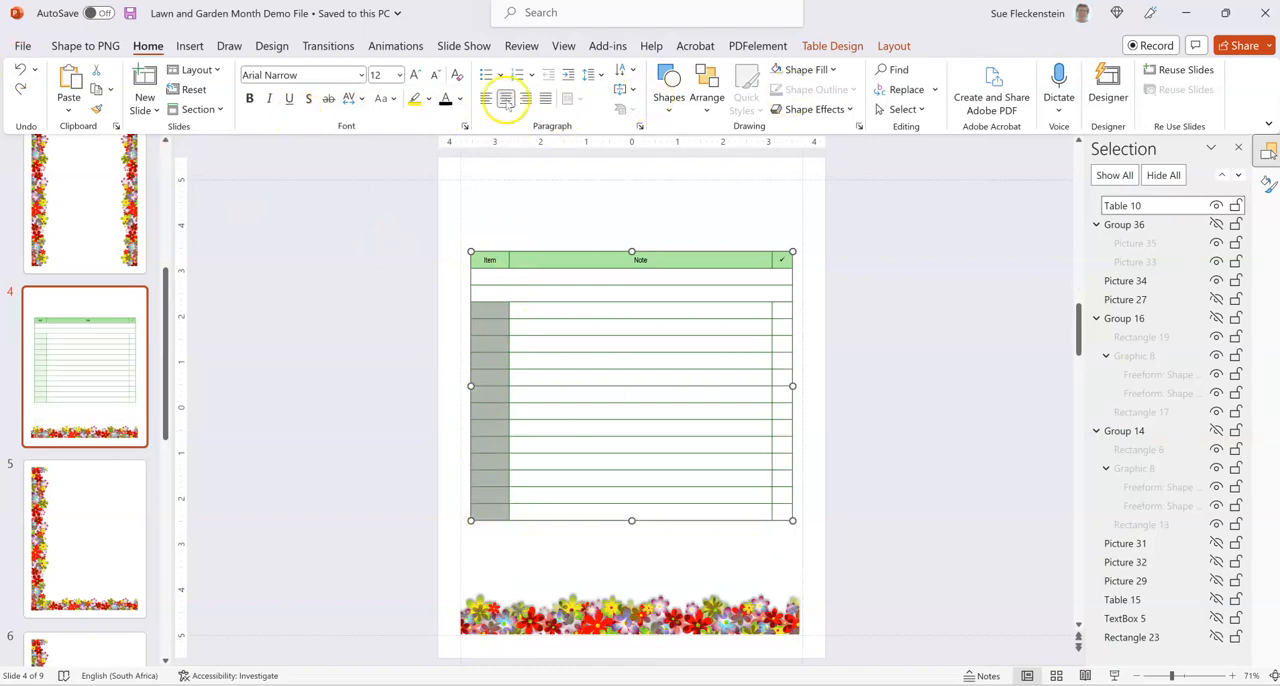
left_click(848, 47)
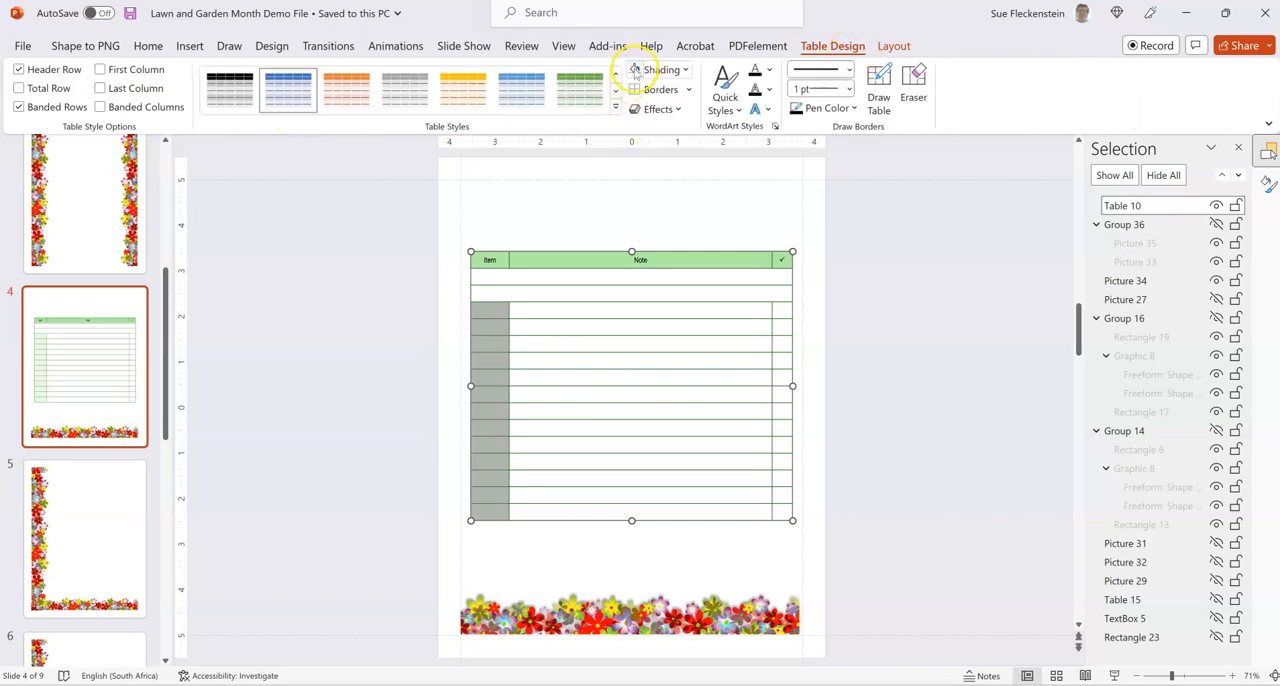
left_click(371, 331)
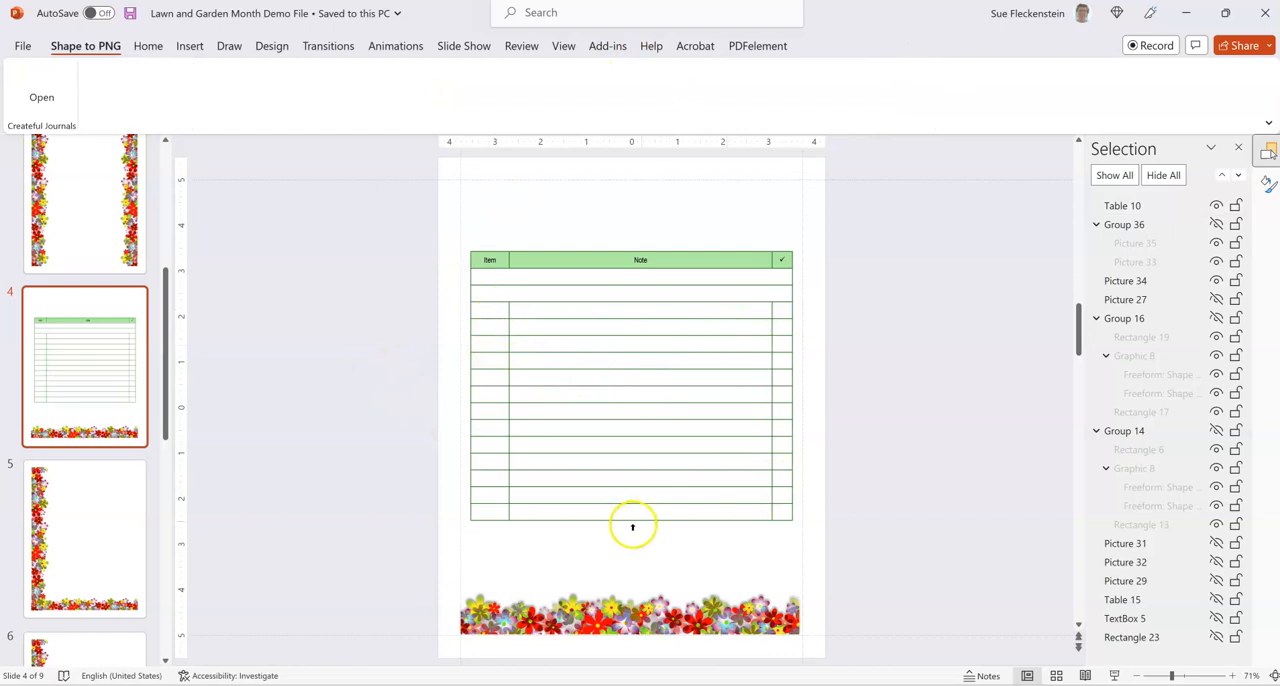
Delete the pasted checklist table from slide 4.
left_click(689, 255)
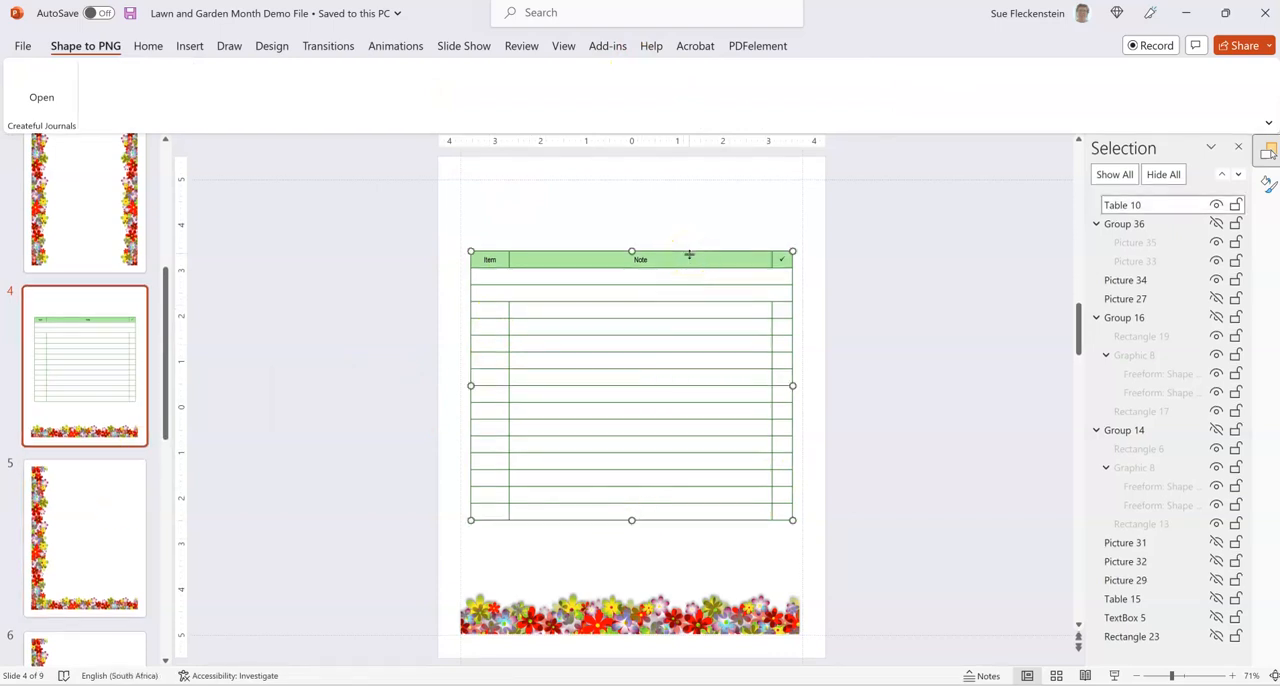
key("Delete")
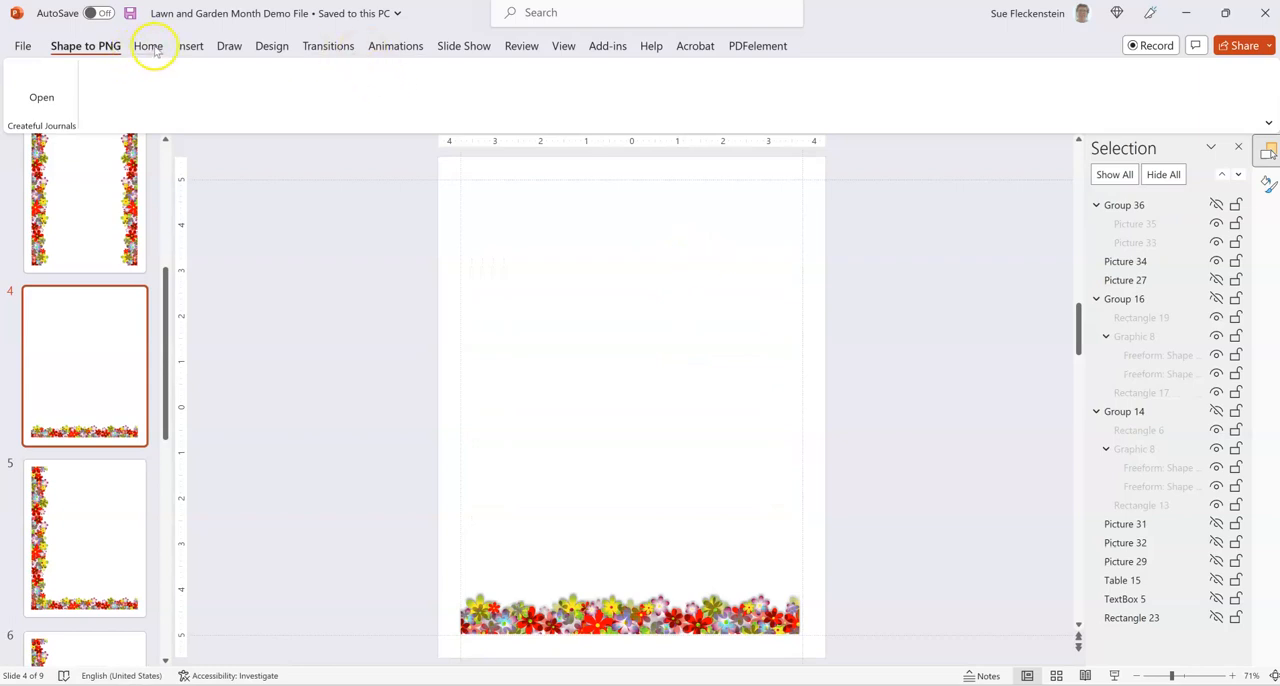
Insert a table with one column and eight rows on slide 4.
left_click(192, 48)
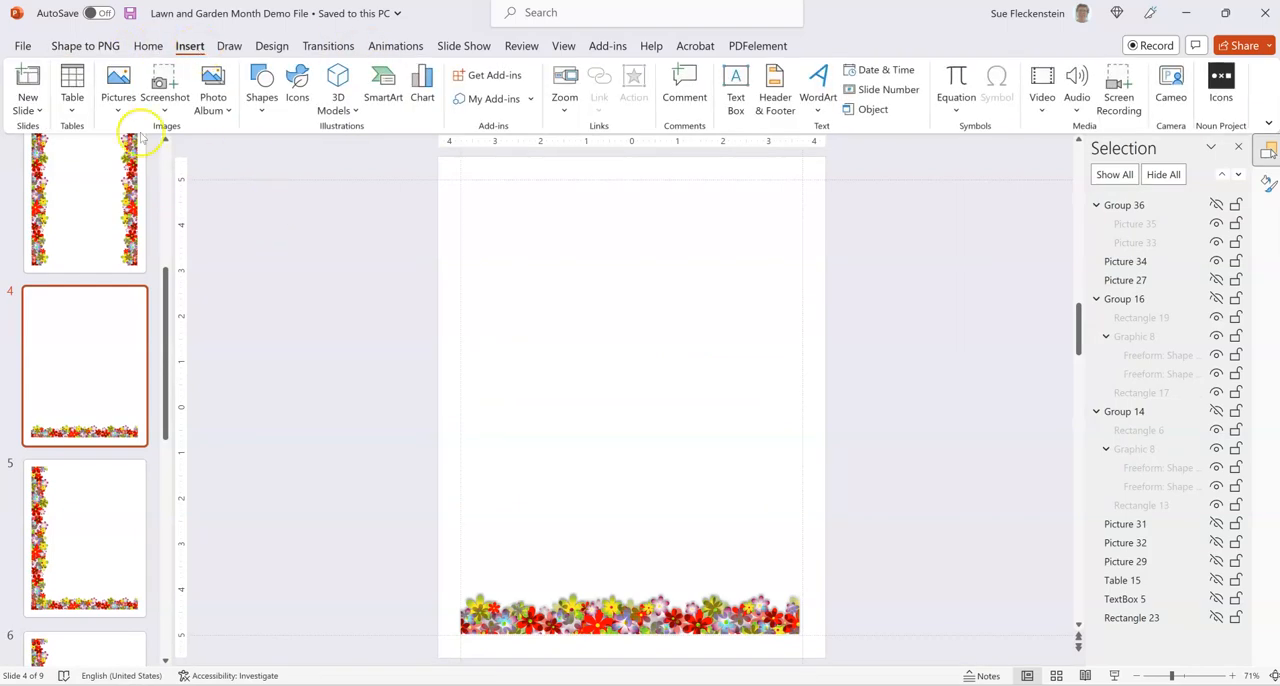
left_click(72, 90)
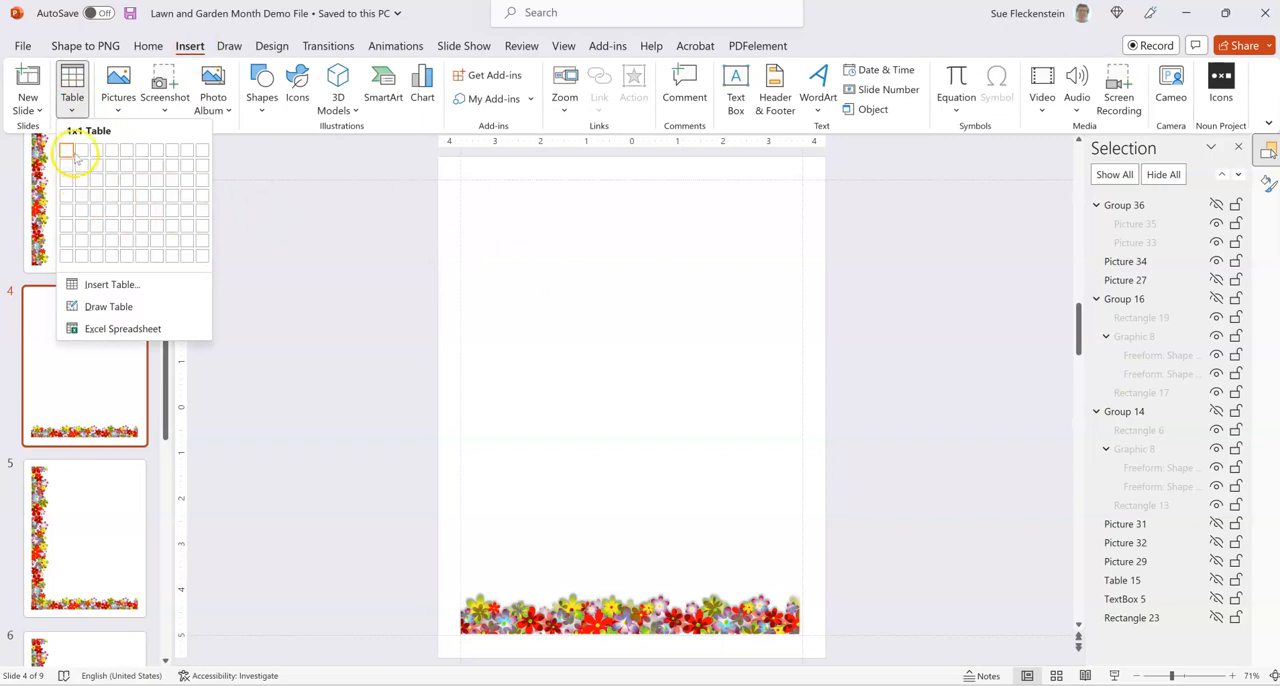
left_click(67, 255)
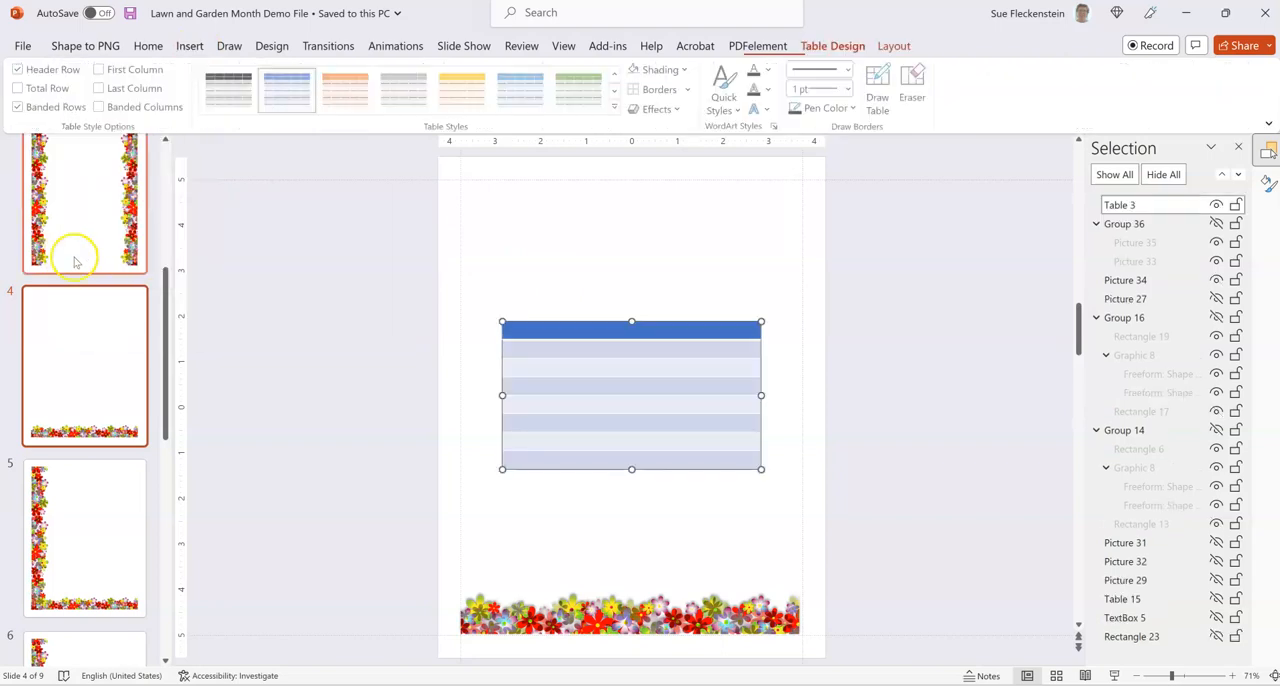
Move the new table up toward the page's upper part and widen it on both sides to nearly reach the margin guides.
left_click_drag(580, 318, 561, 226)
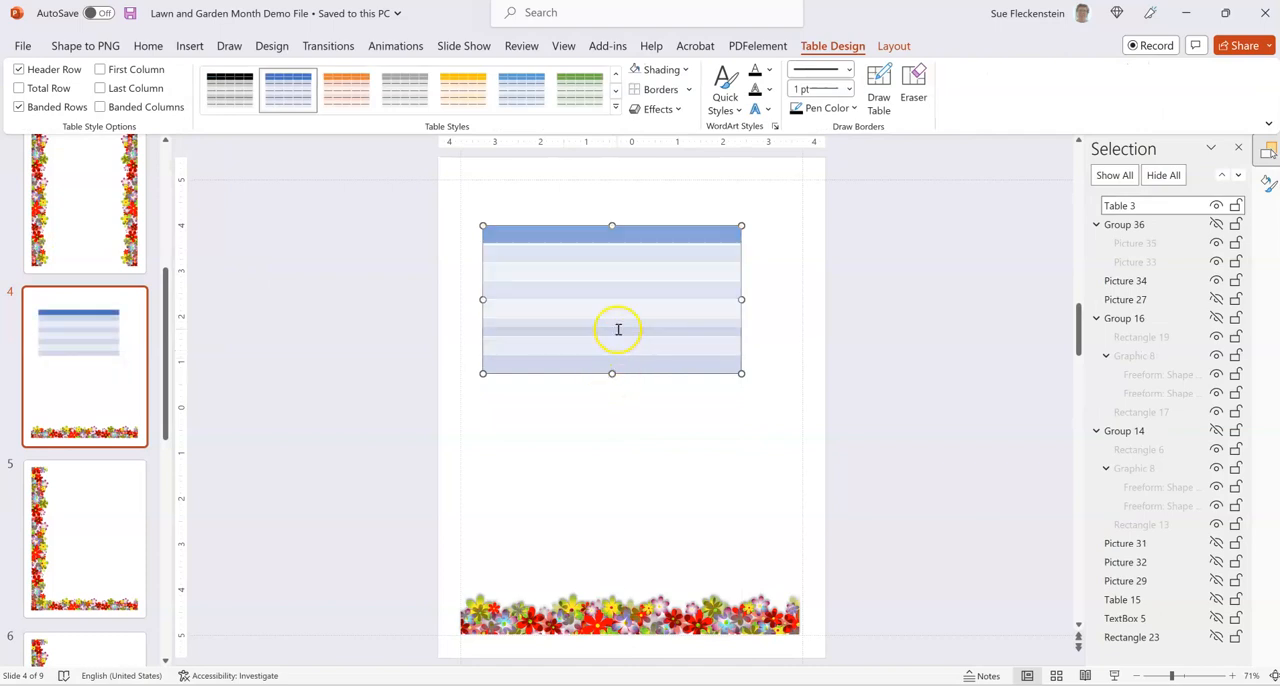
left_click_drag(741, 291, 791, 290)
left_click_drag(483, 290, 472, 290)
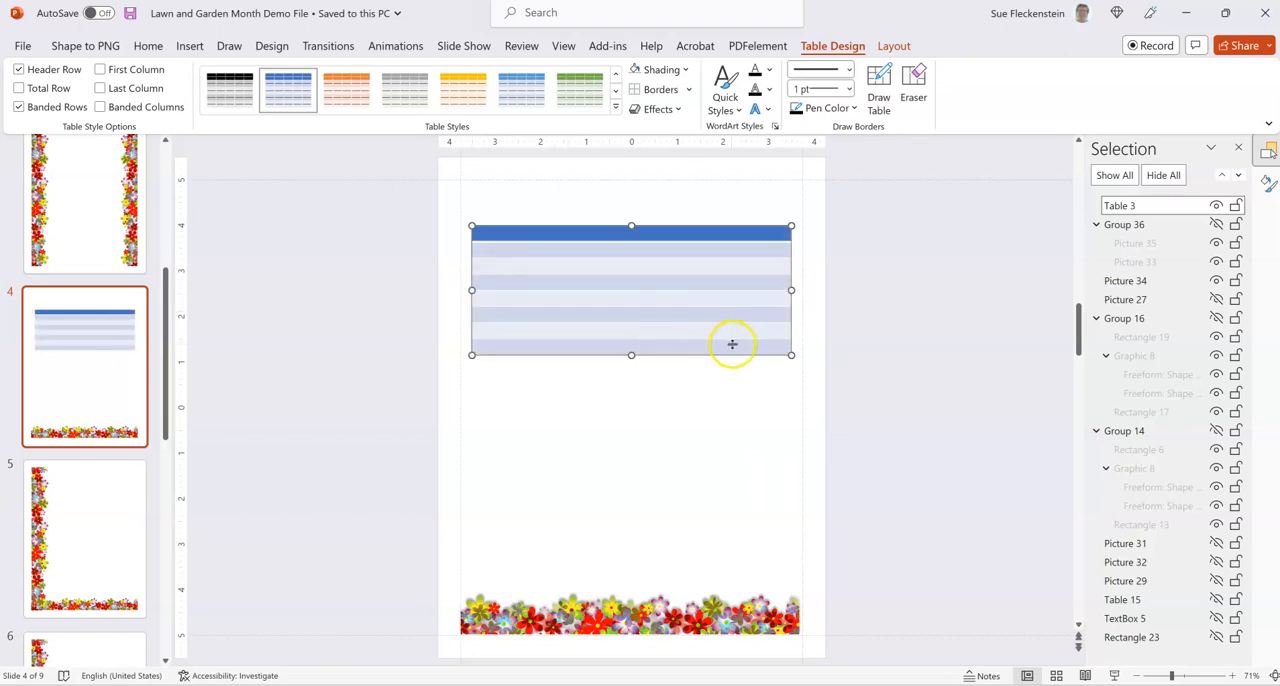
Apply the plain table style without fill or gridlines to the table.
left_click_drag(711, 346, 483, 257)
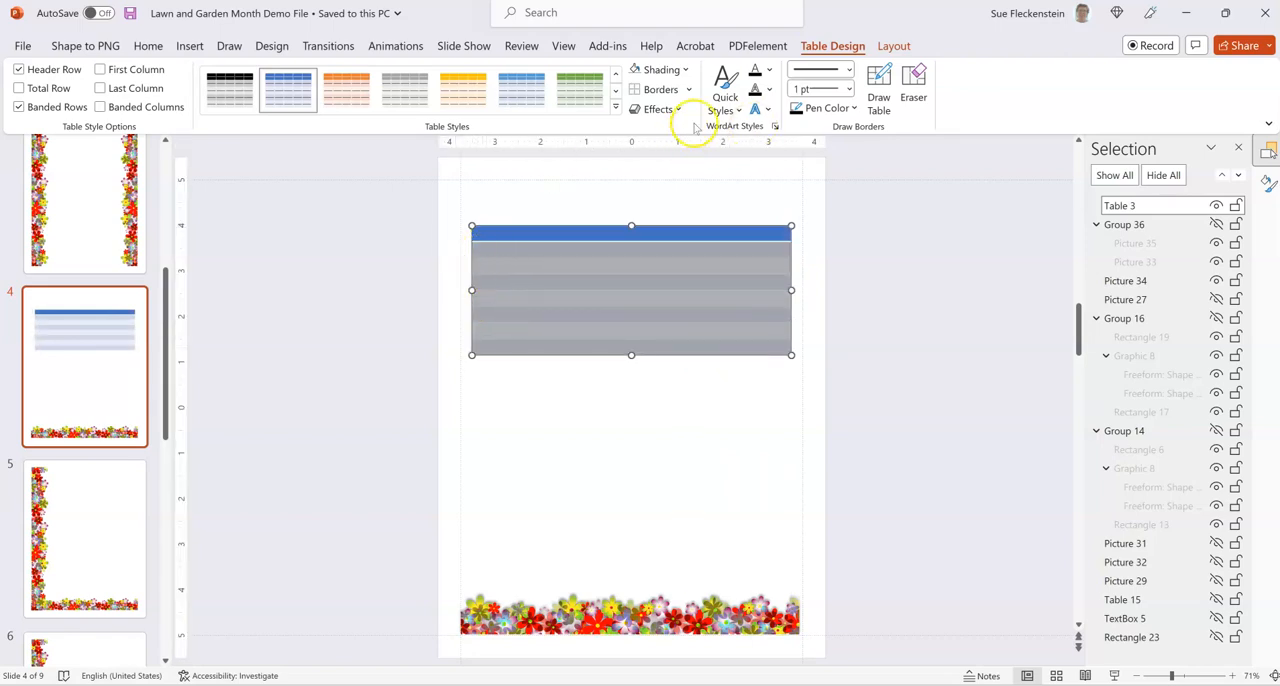
left_click(616, 106)
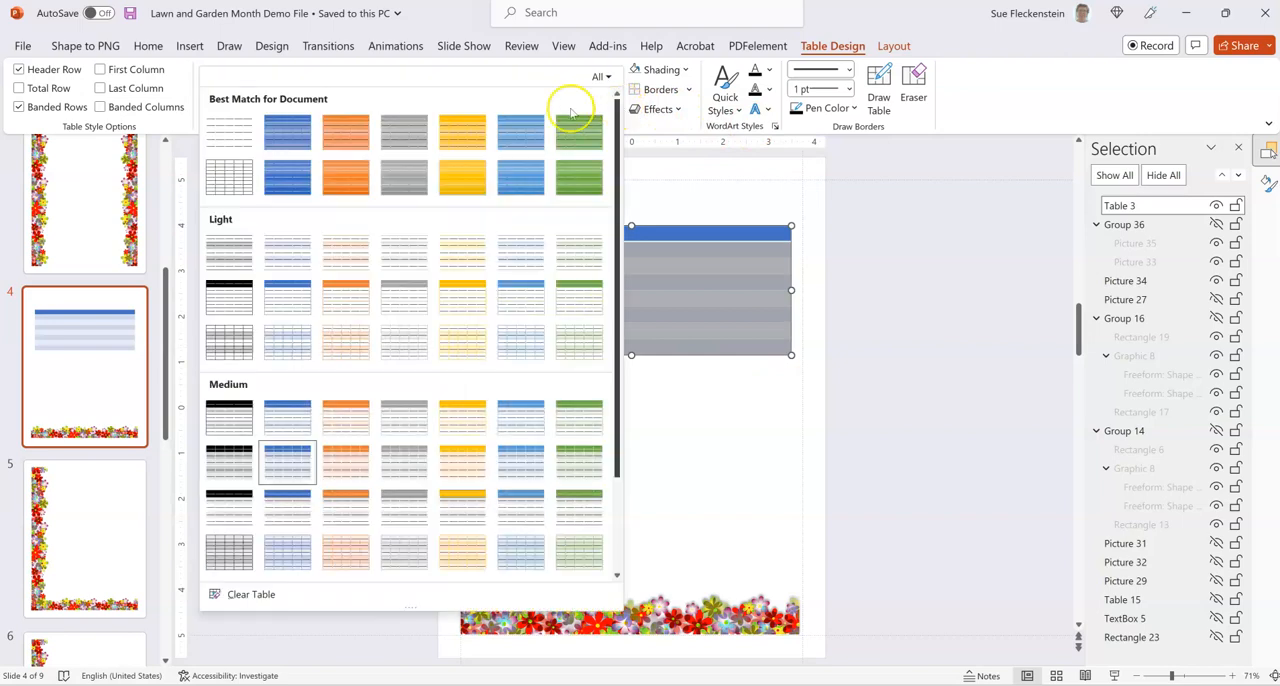
left_click(229, 130)
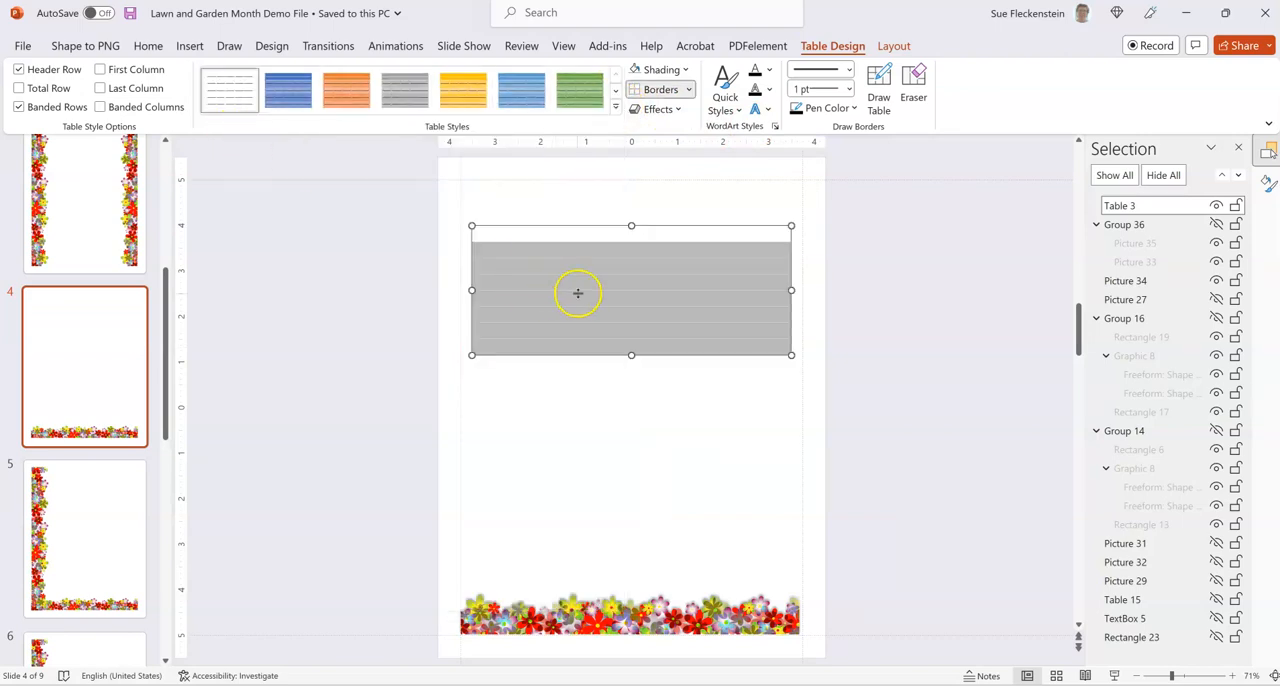
Add black 1 pt solid inside borders and a top border to the rows below the header, and deselect the table.
left_click(852, 108)
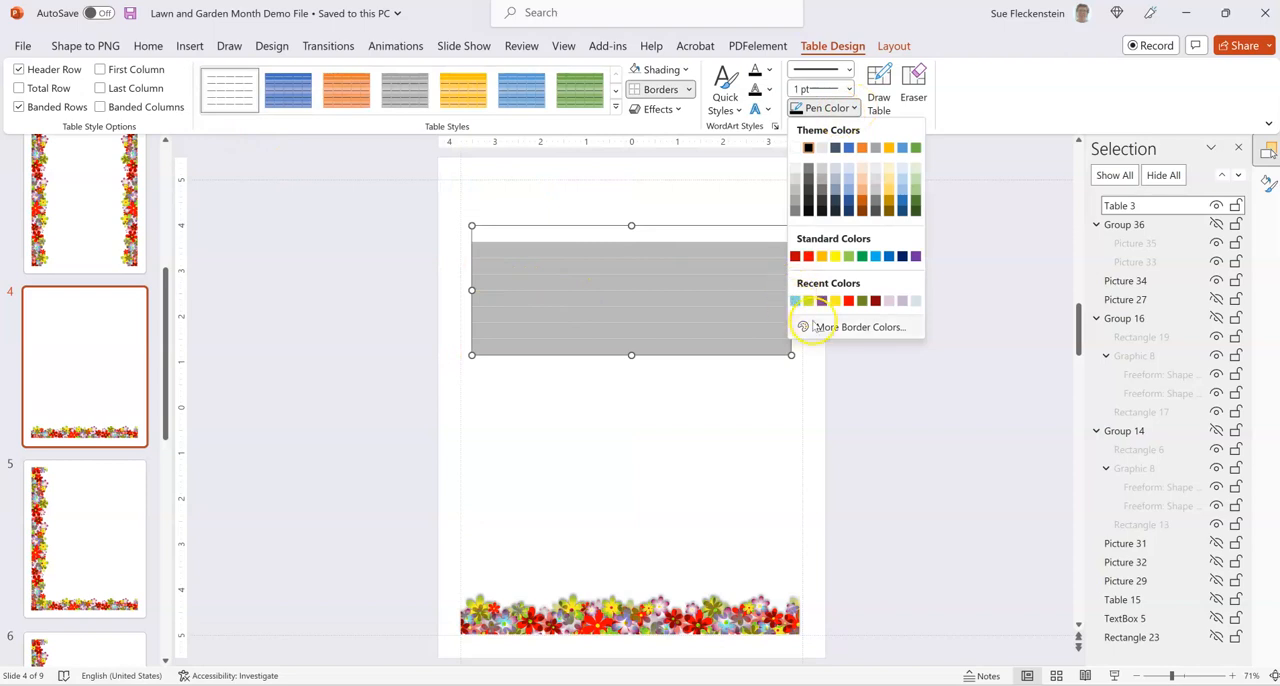
left_click(808, 148)
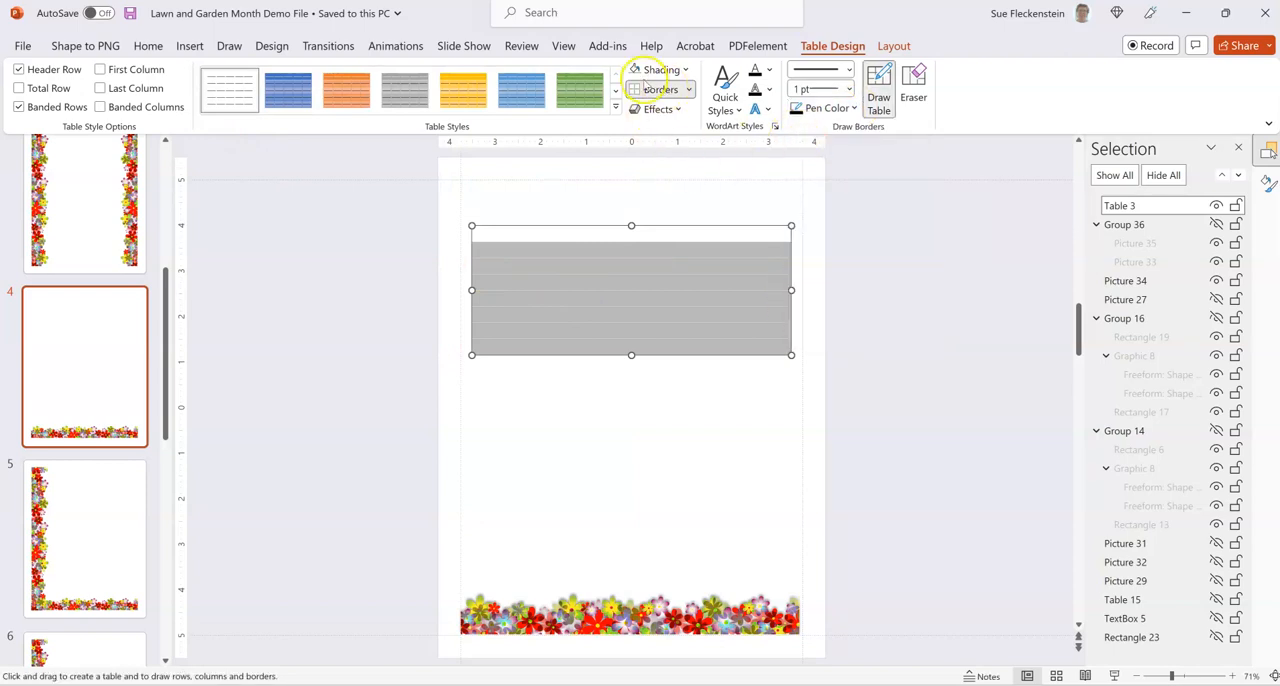
left_click(850, 70)
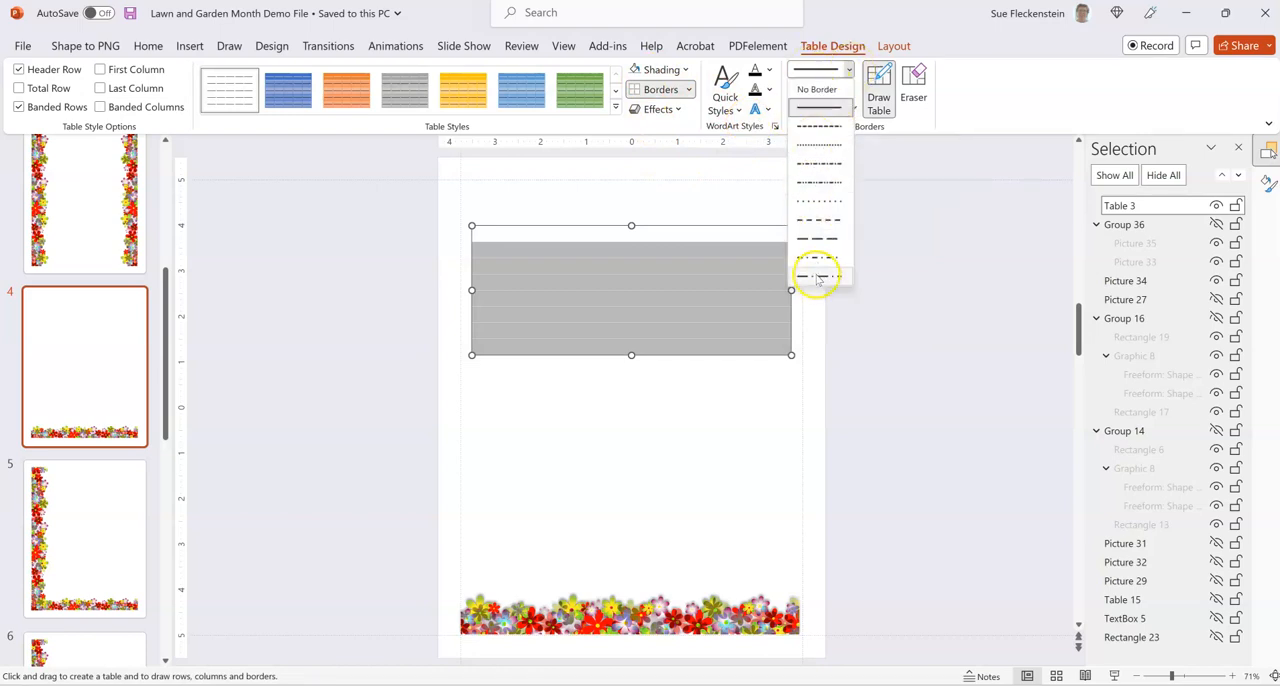
left_click(852, 74)
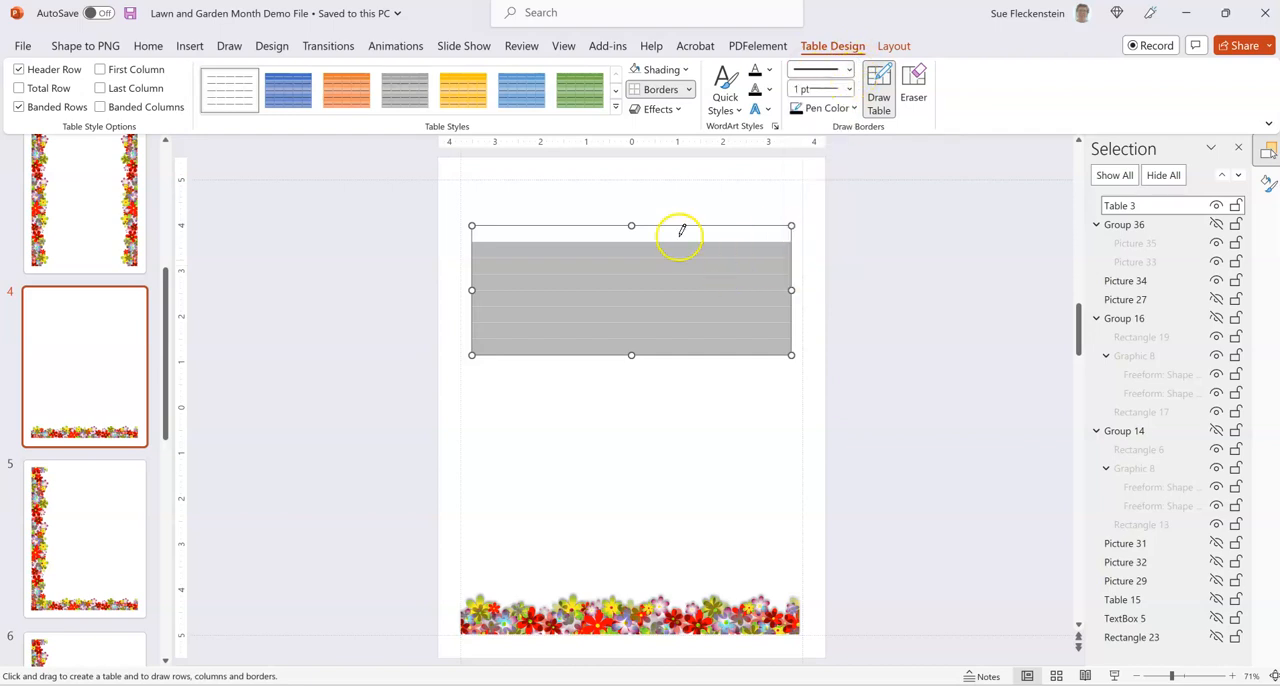
left_click(663, 90)
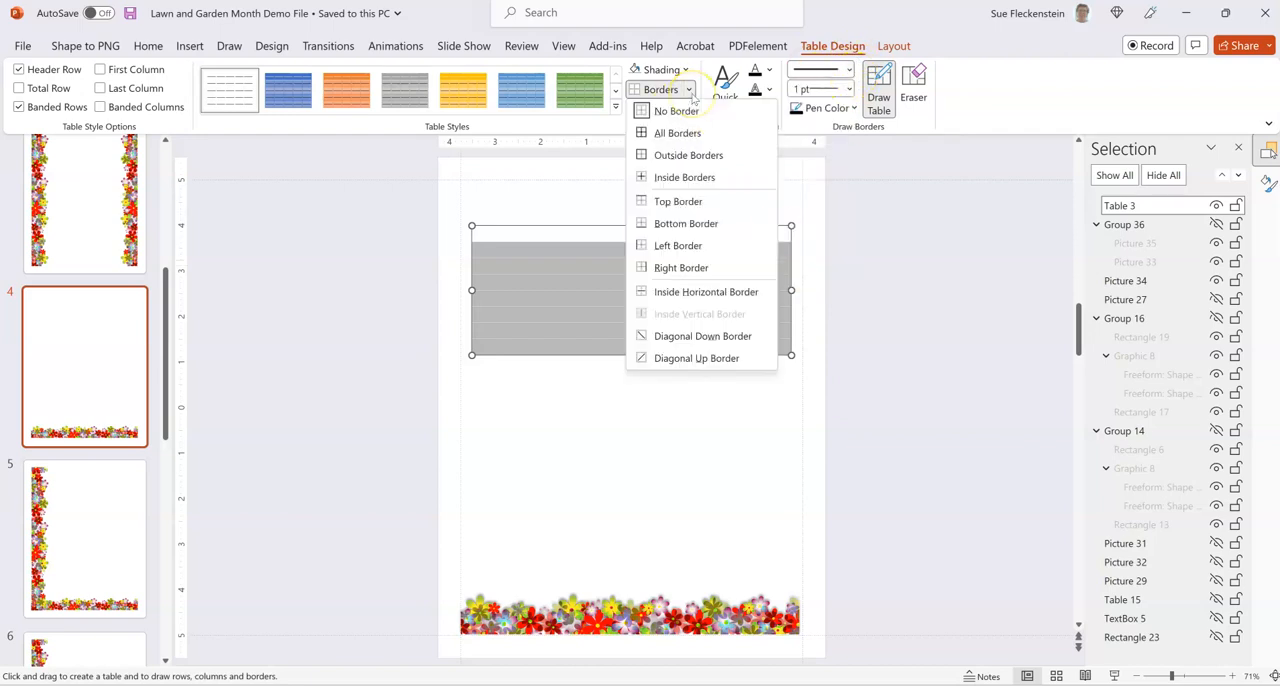
left_click(679, 182)
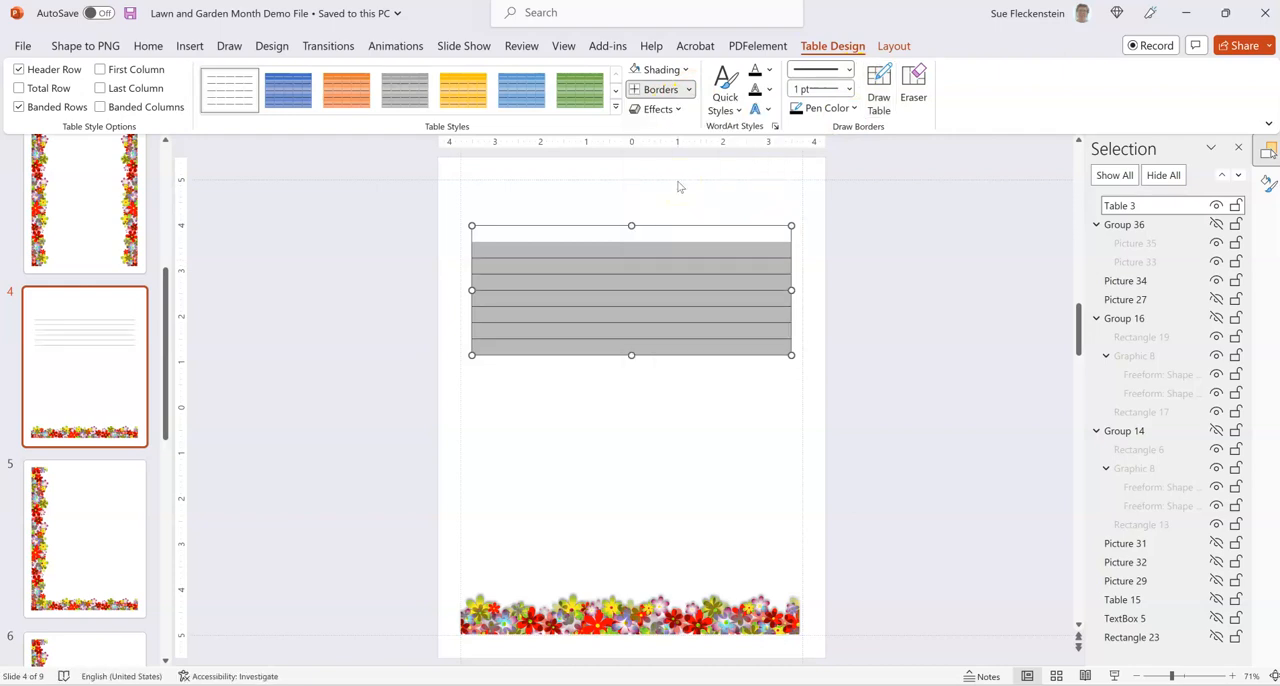
left_click(688, 92)
left_click(700, 202)
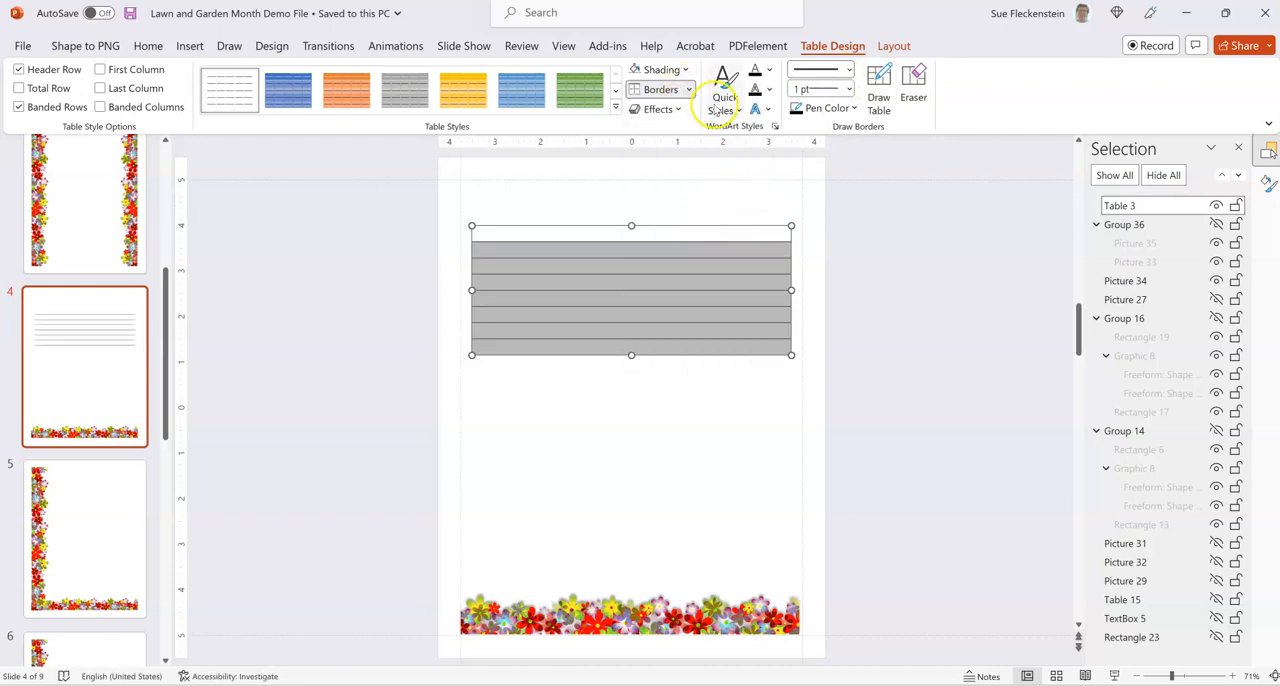
left_click(900, 266)
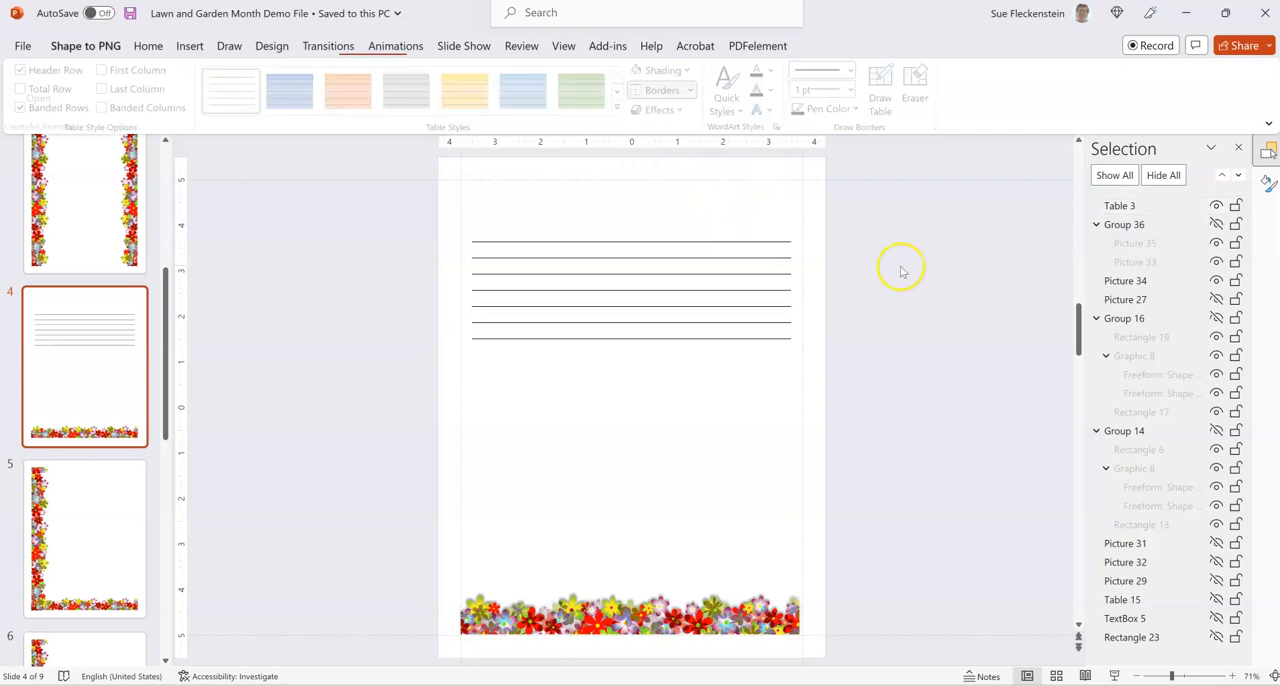
Insert eight more rows below the table's eight existing rows and deselect the table.
left_click(598, 257)
left_click_drag(597, 234, 714, 347)
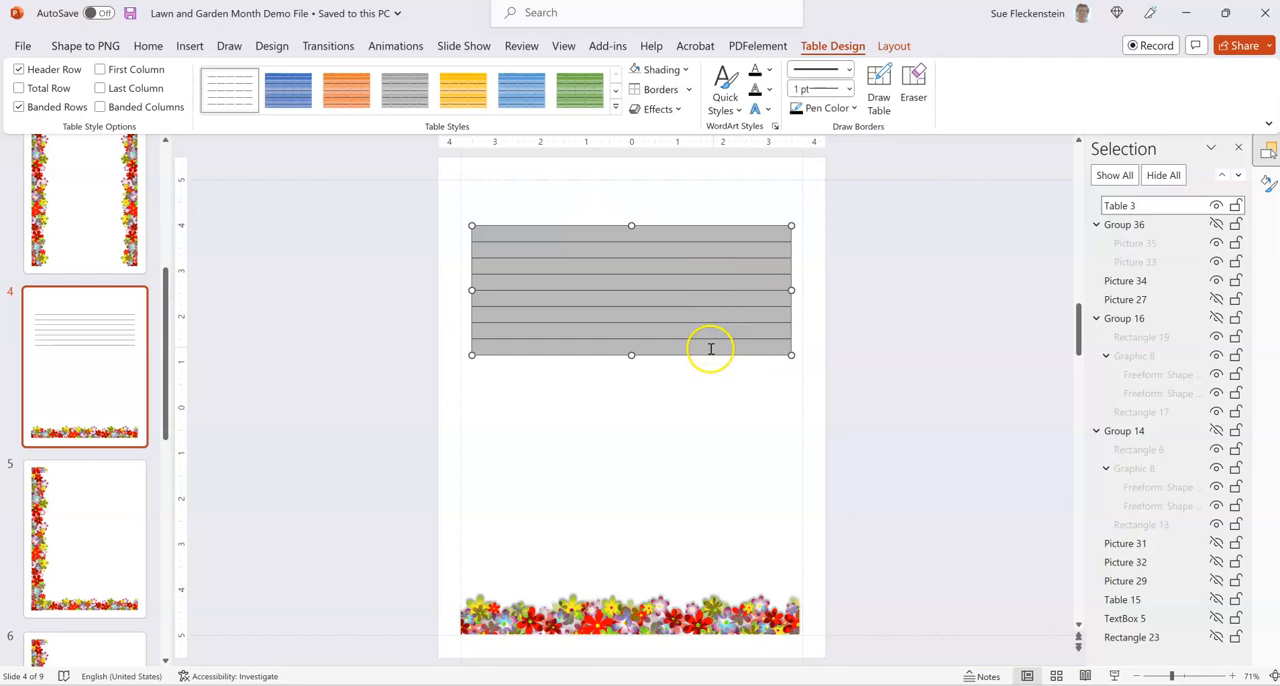
right_click(710, 348)
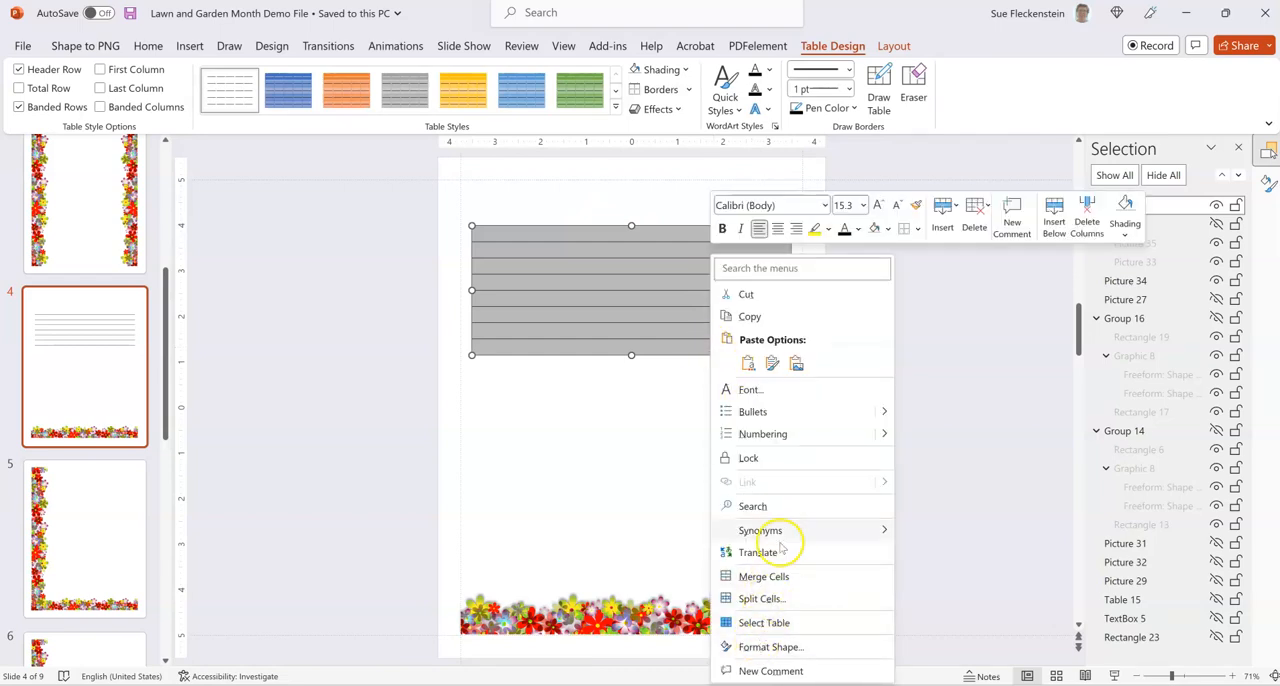
left_click(942, 222)
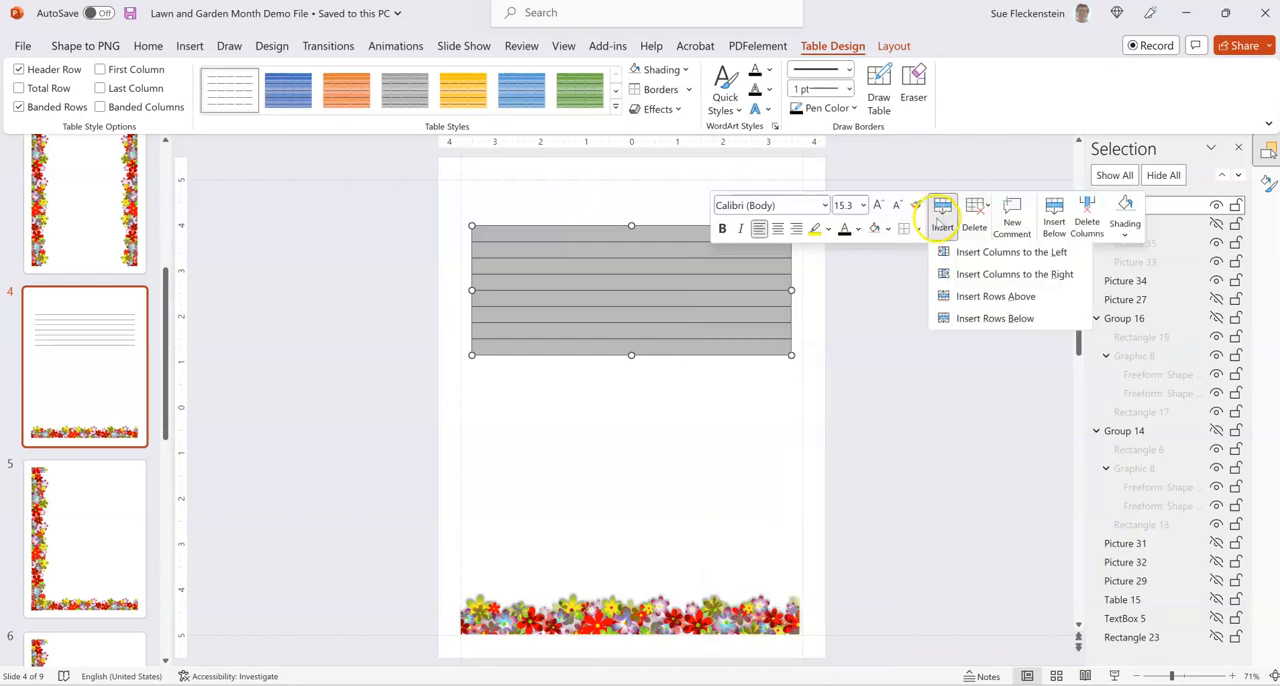
left_click(994, 320)
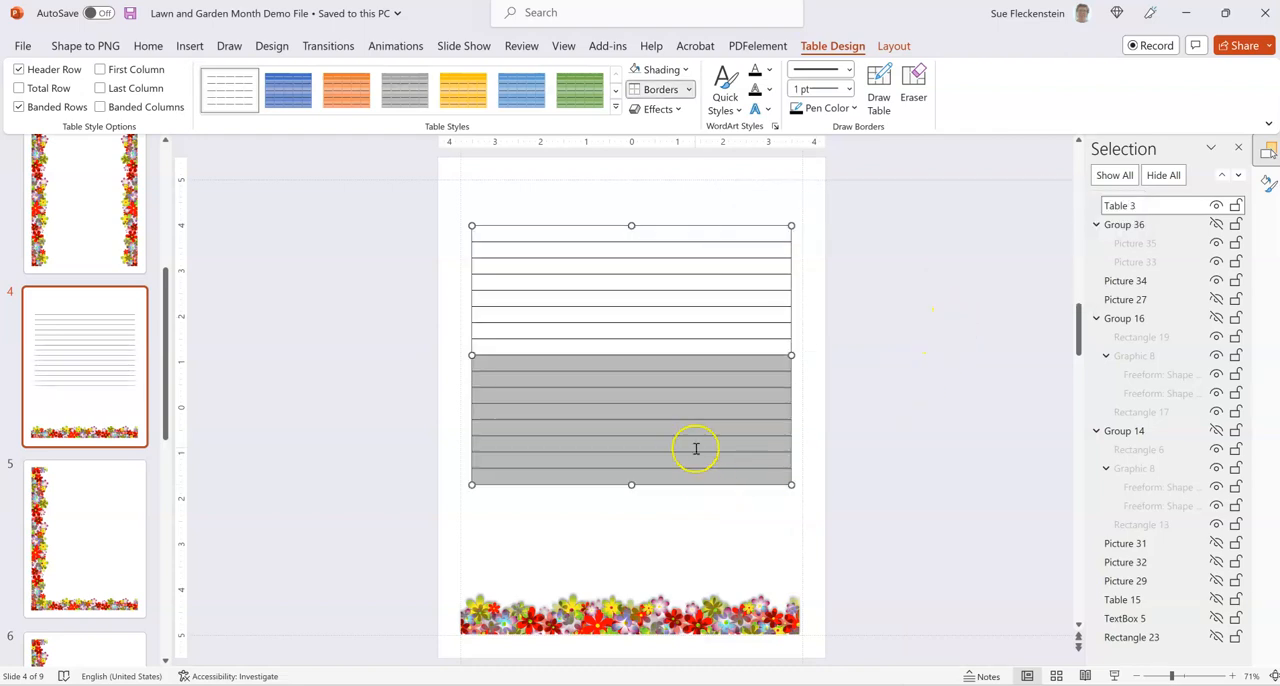
left_click(671, 519)
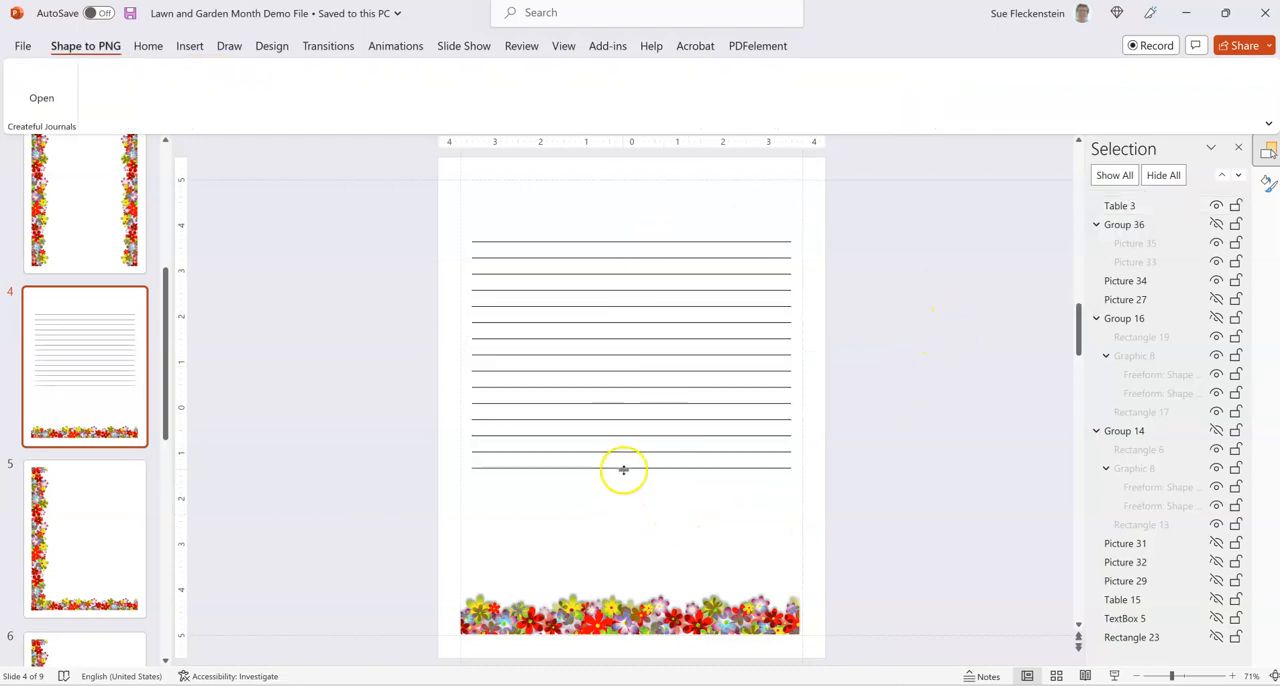